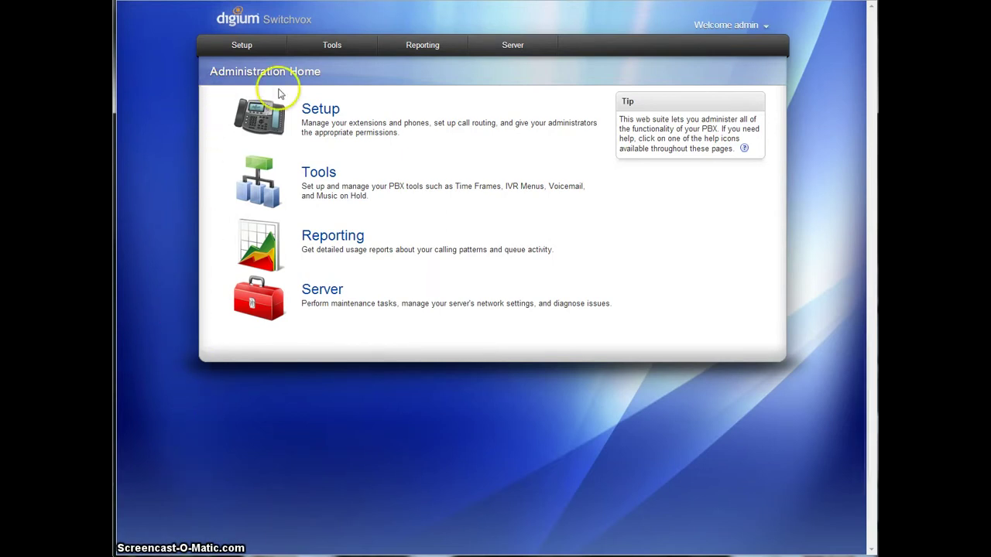
# Step: From the Sound Manager, start a new Sound in the IVR folder, recorded over phone
pyautogui.moveTo(332, 41)
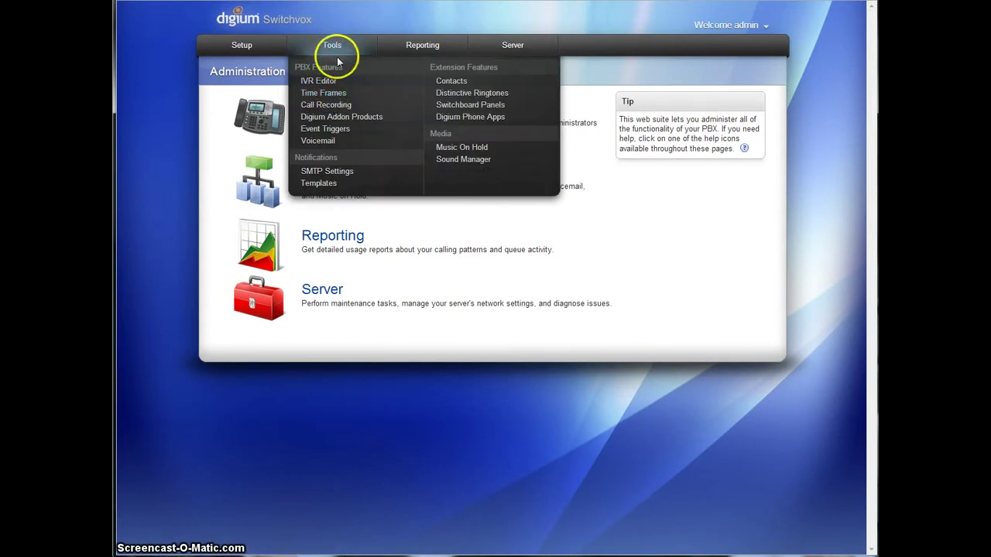
pyautogui.click(450, 163)
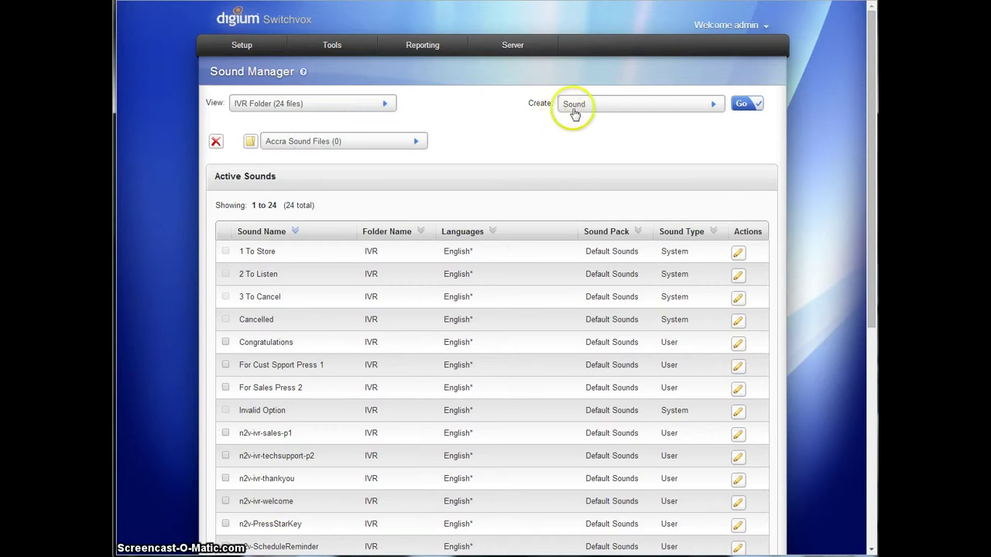
pyautogui.click(707, 106)
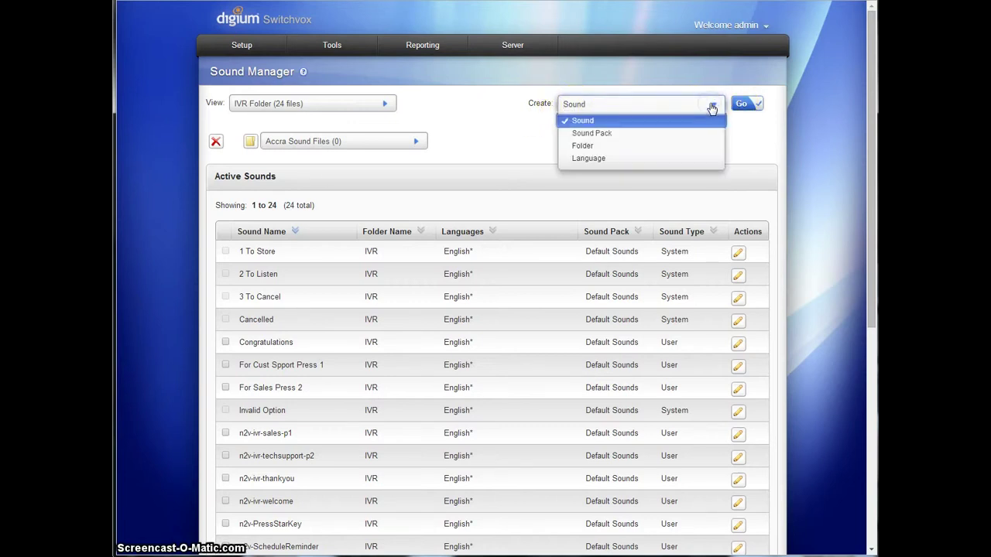
pyautogui.click(741, 105)
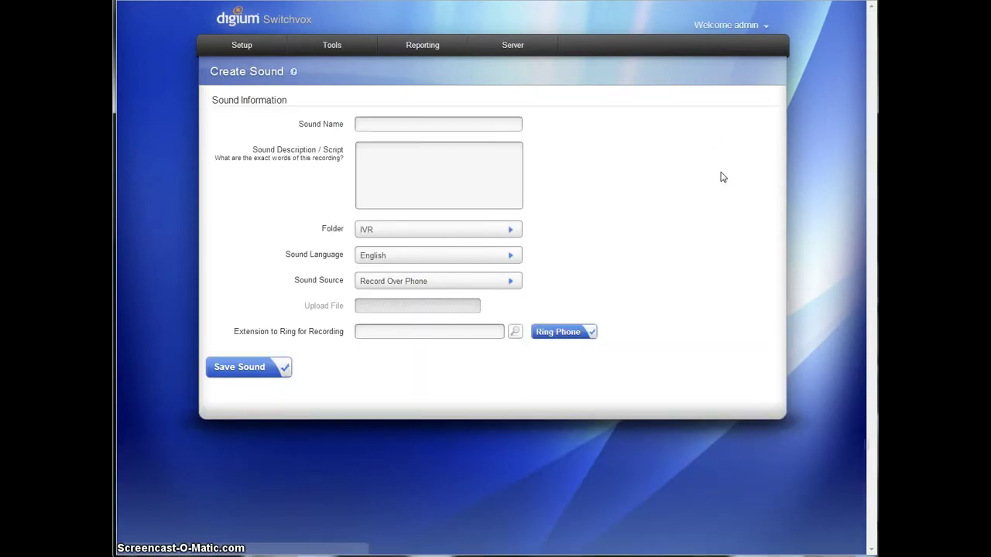
# Step: Name the new sound 'Memorial Day Recording 5-8-14'
pyautogui.click(396, 123)
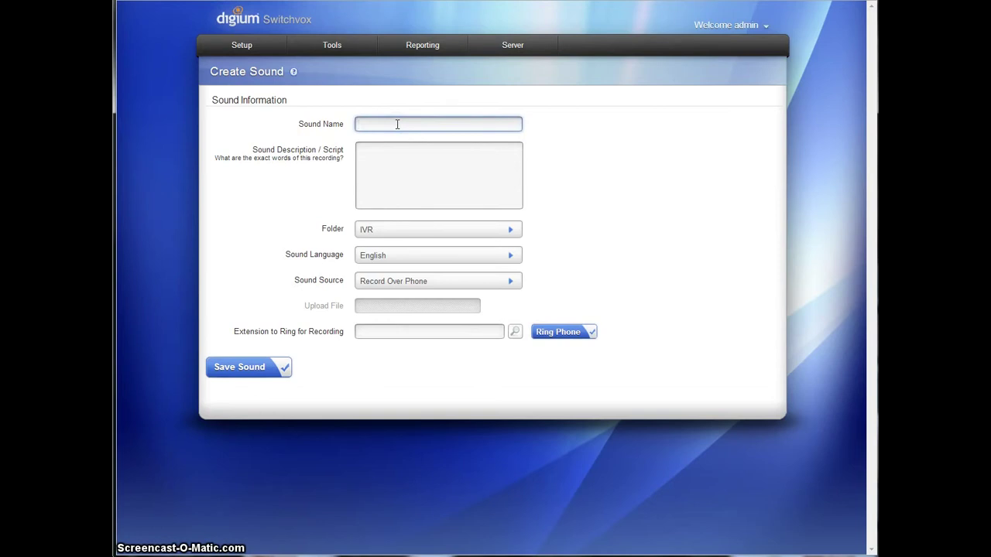
pyautogui.write('Memor')
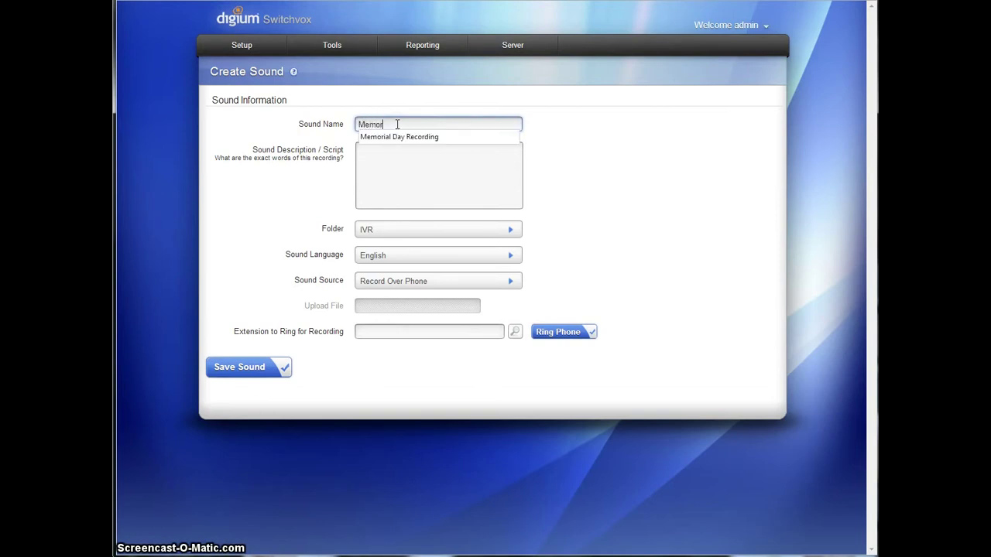
pyautogui.press('Down')
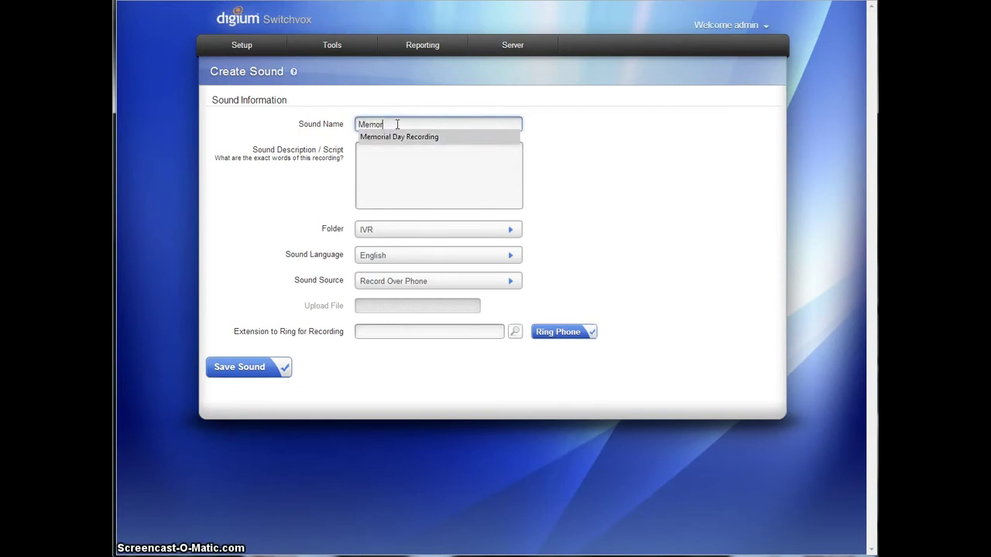
pyautogui.write('mor')
pyautogui.press('BackSpace')
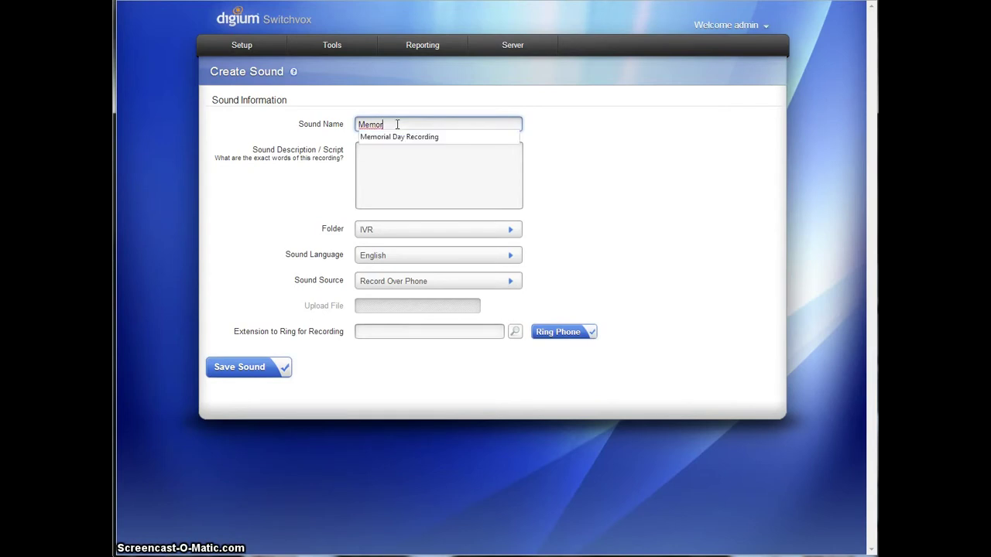
pyautogui.press('Down')
pyautogui.press('Return')
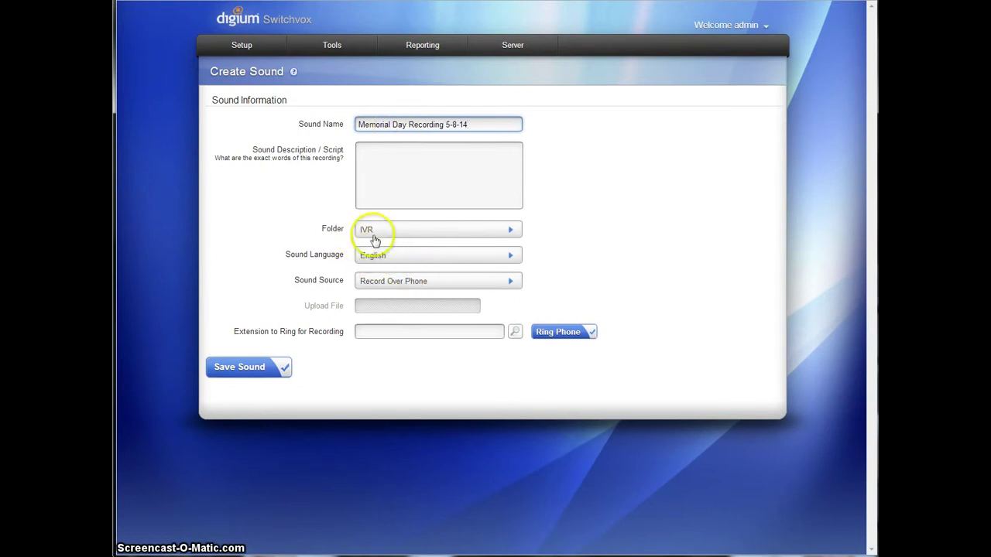
# Step: Set extension 203 as the phone to ring for recording
pyautogui.click(398, 330)
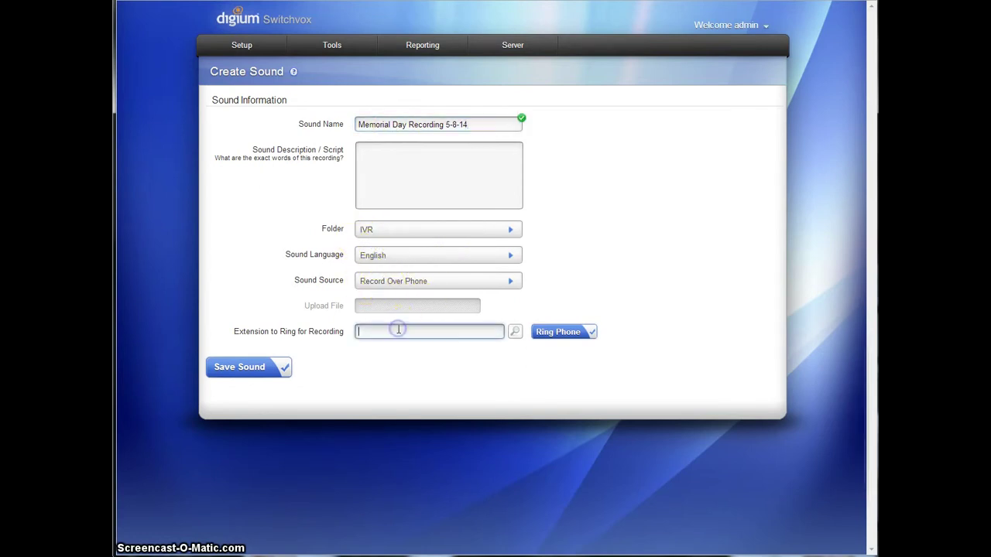
pyautogui.write('2')
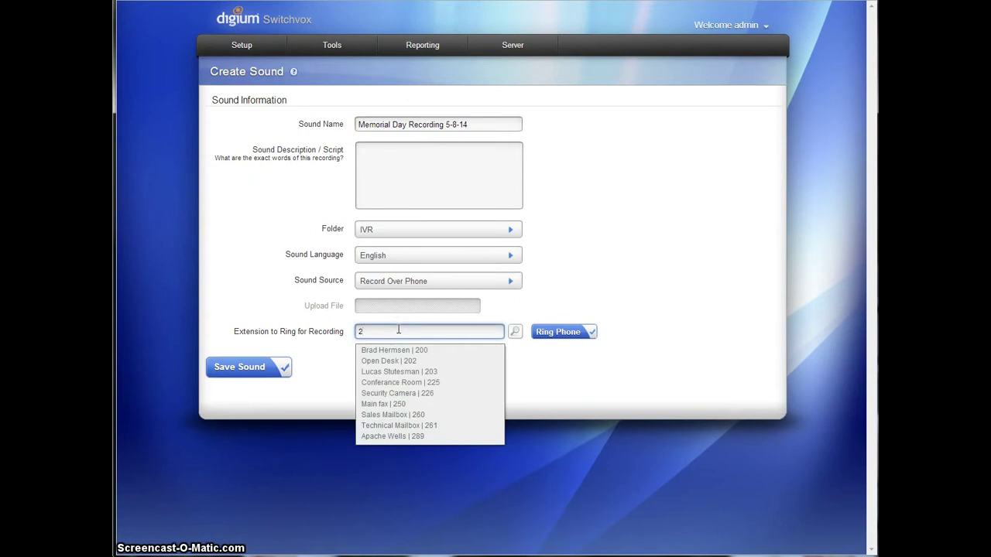
pyautogui.click(391, 372)
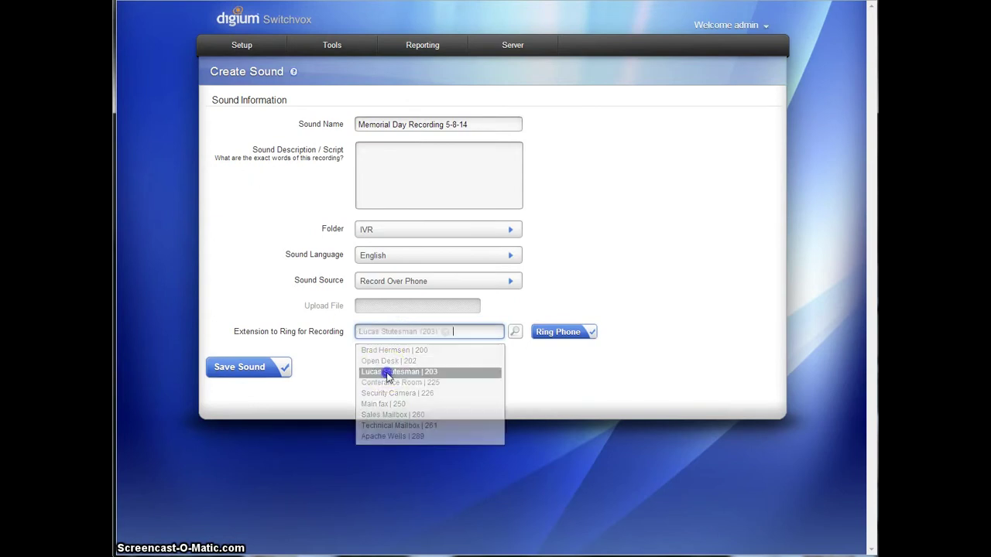
# Step: Ring extension 203, record the Memorial Day greeting, then save the sound
pyautogui.click(559, 333)
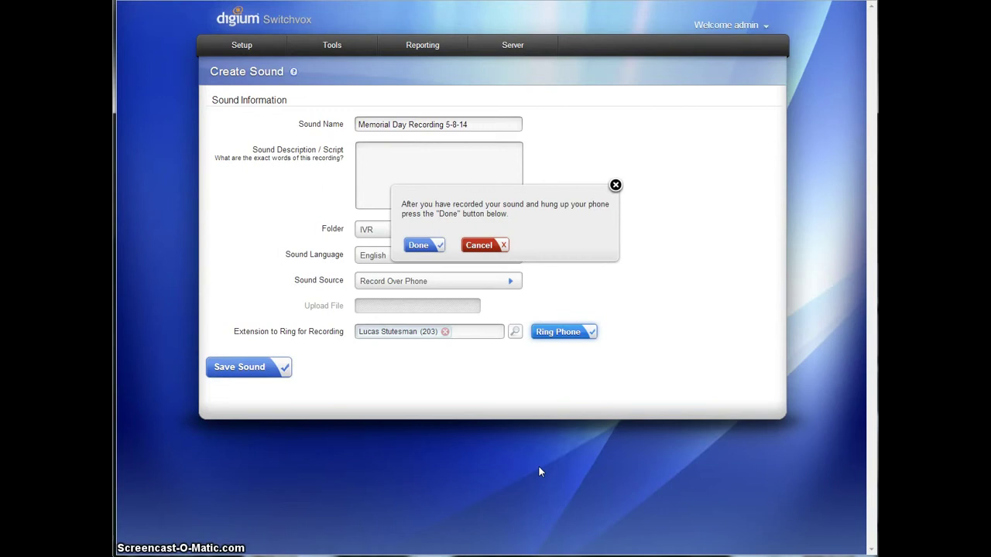
pyautogui.click(424, 251)
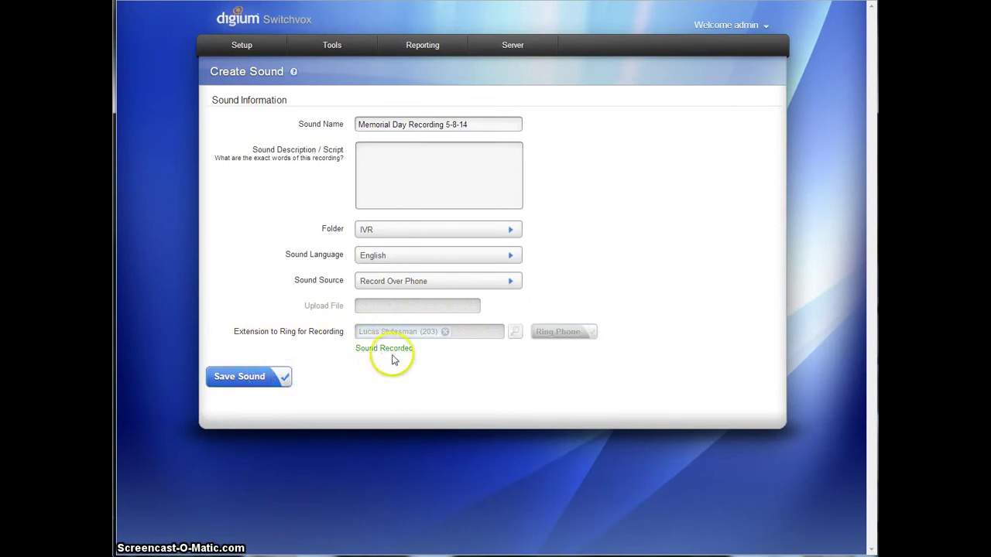
pyautogui.click(242, 379)
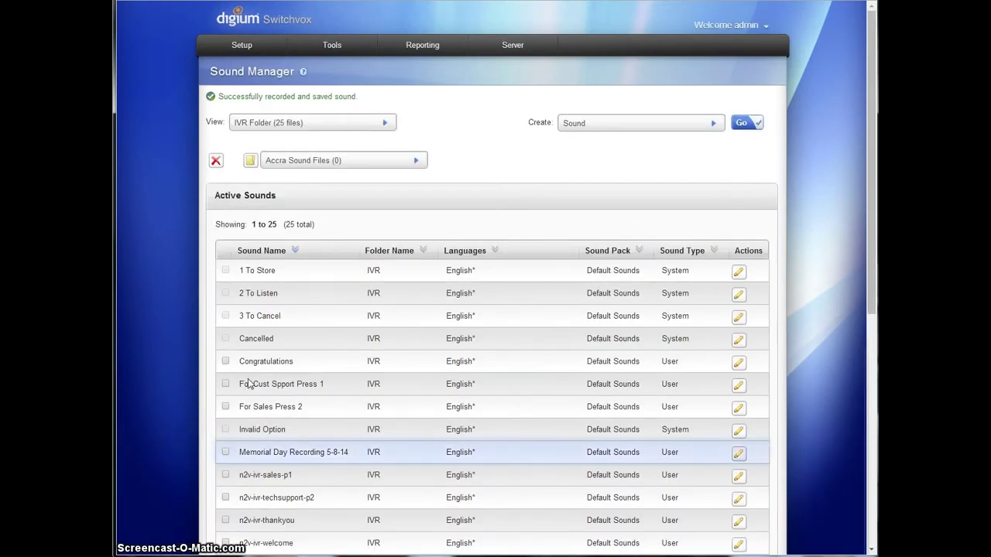
# Step: Under Time Frames, create a time frame named 'Holiday-Memorial Day'
pyautogui.click(329, 46)
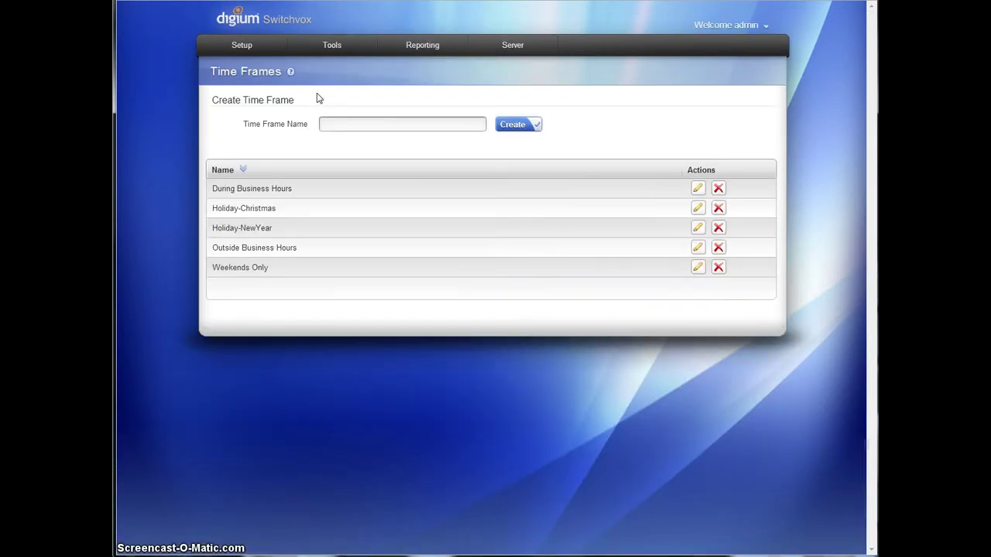
pyautogui.click(337, 100)
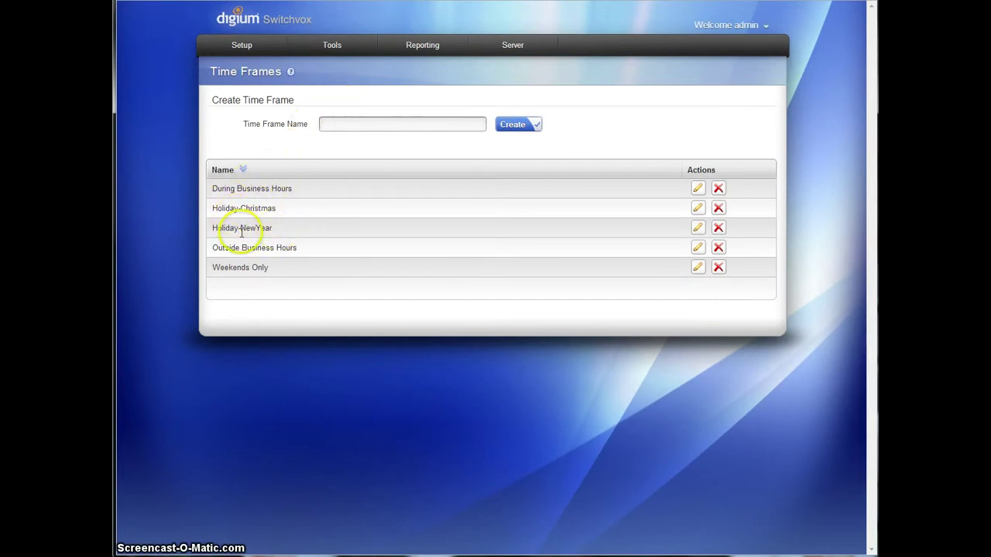
pyautogui.click(345, 124)
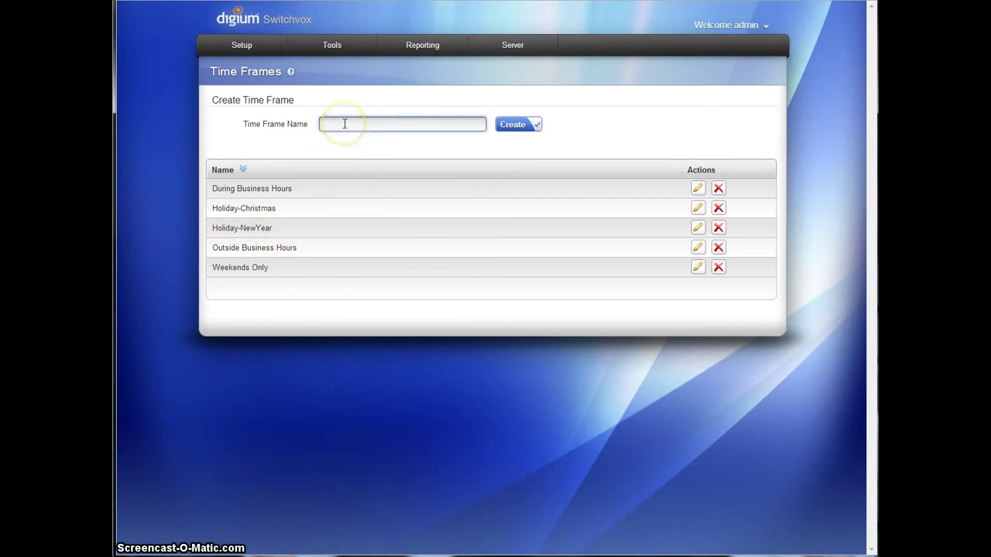
pyautogui.write('Holiday-Memorial Day')
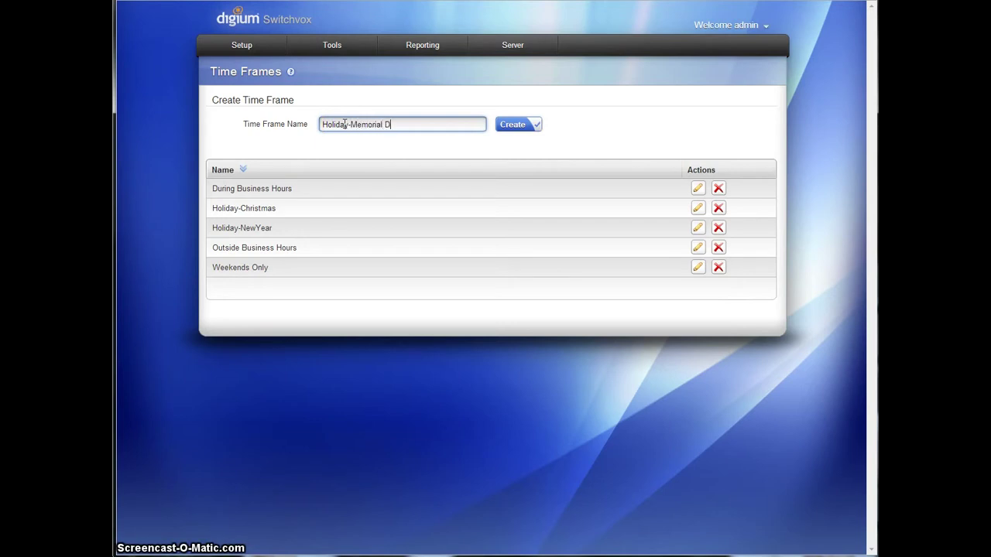
pyautogui.click(526, 126)
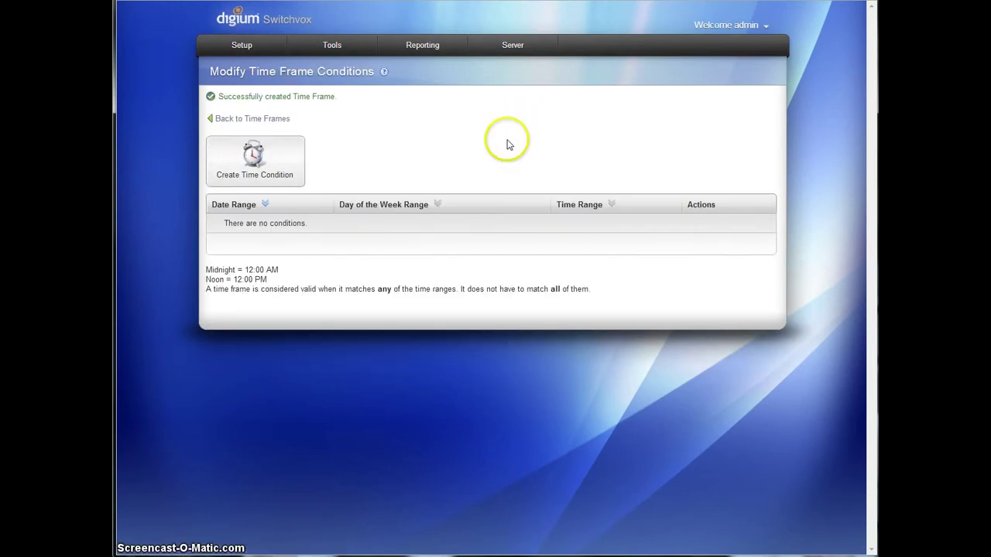
# Step: Add and save a date condition with start and end date 5/26/2014
pyautogui.click(271, 166)
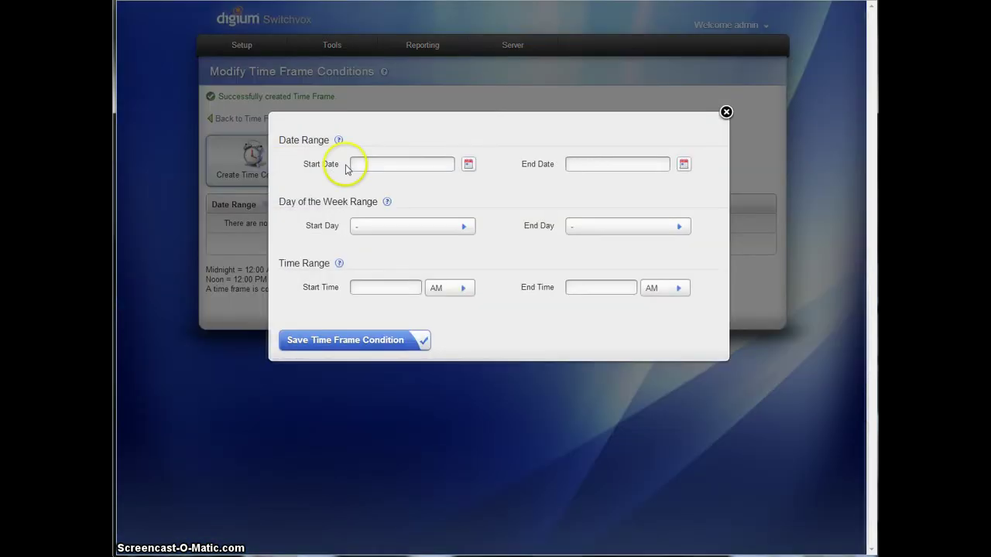
pyautogui.click(467, 165)
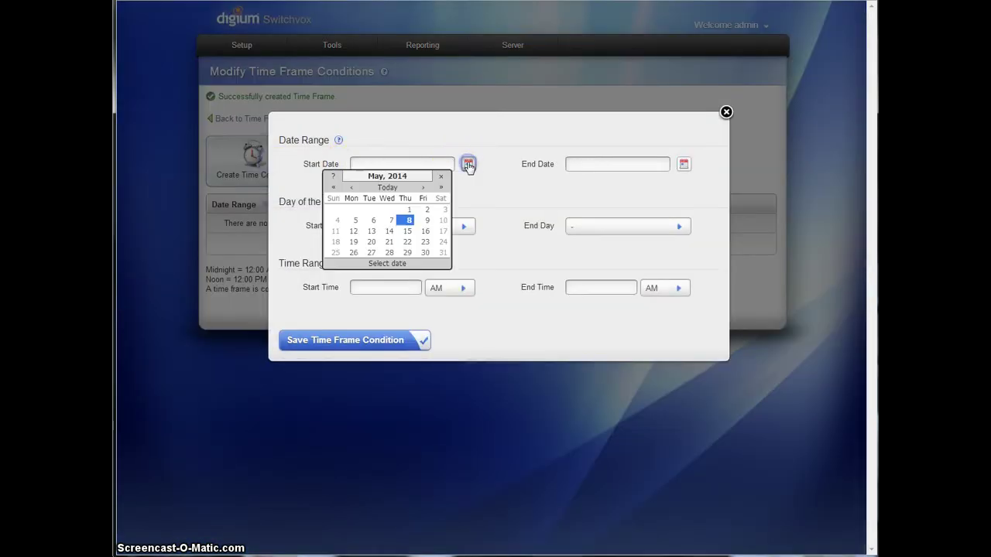
pyautogui.click(354, 252)
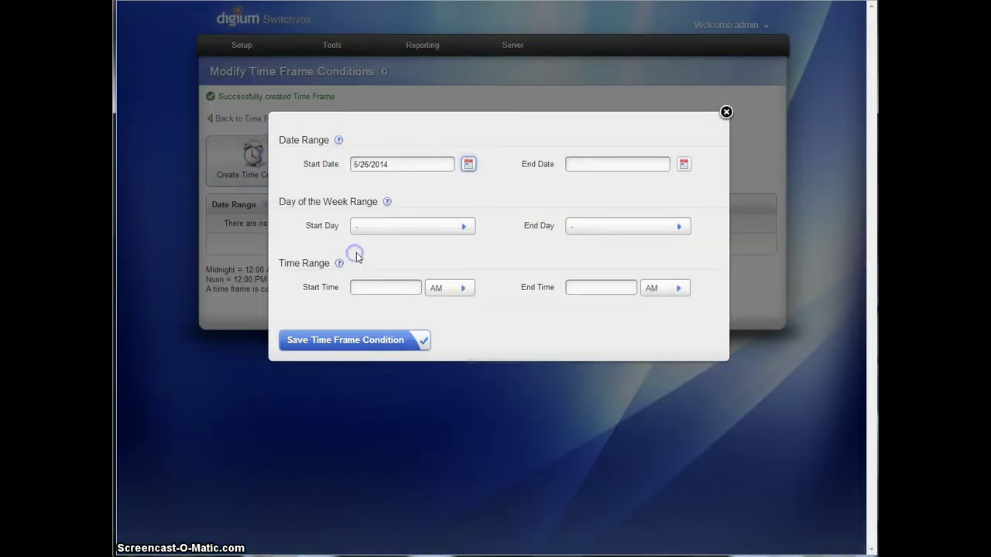
pyautogui.click(684, 164)
pyautogui.click(568, 253)
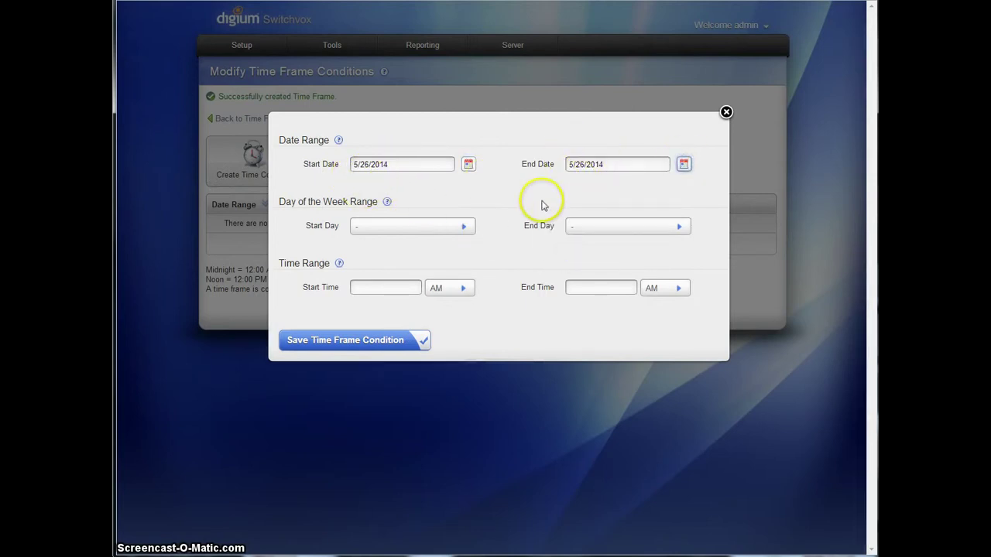
pyautogui.click(393, 286)
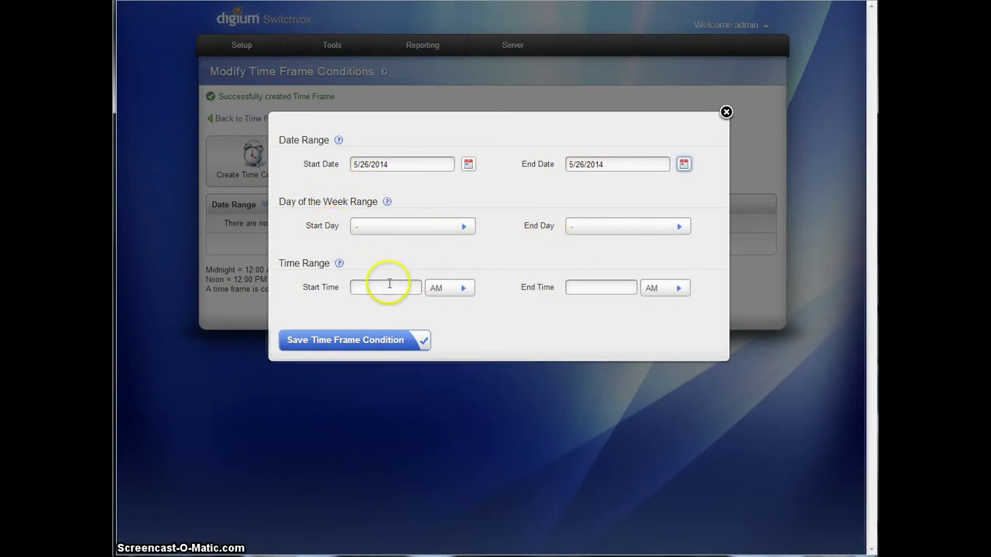
pyautogui.click(346, 340)
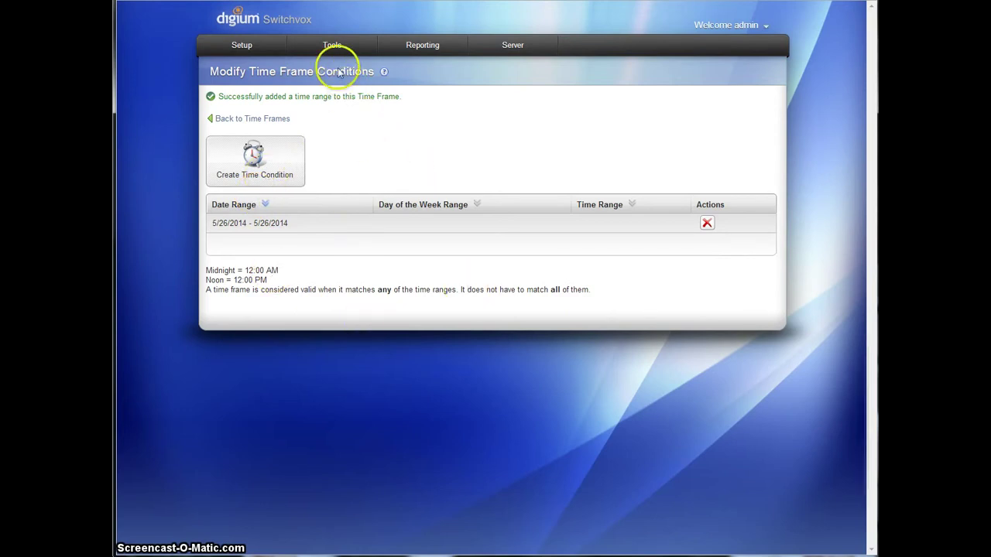
# Step: In the IVR Editor, create and save an IVR menu named 'Memorial Day IVR'
pyautogui.click(331, 45)
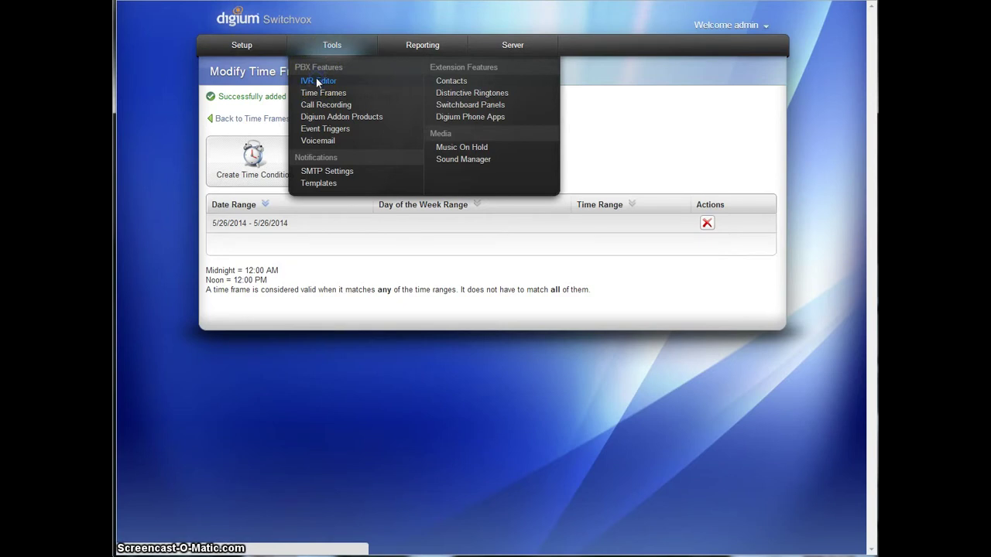
pyautogui.click(317, 80)
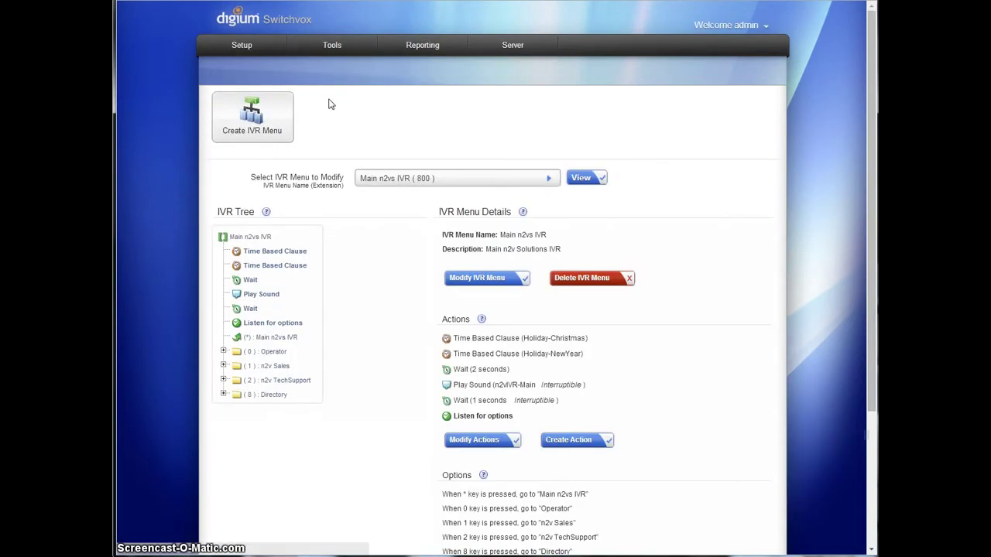
pyautogui.click(280, 121)
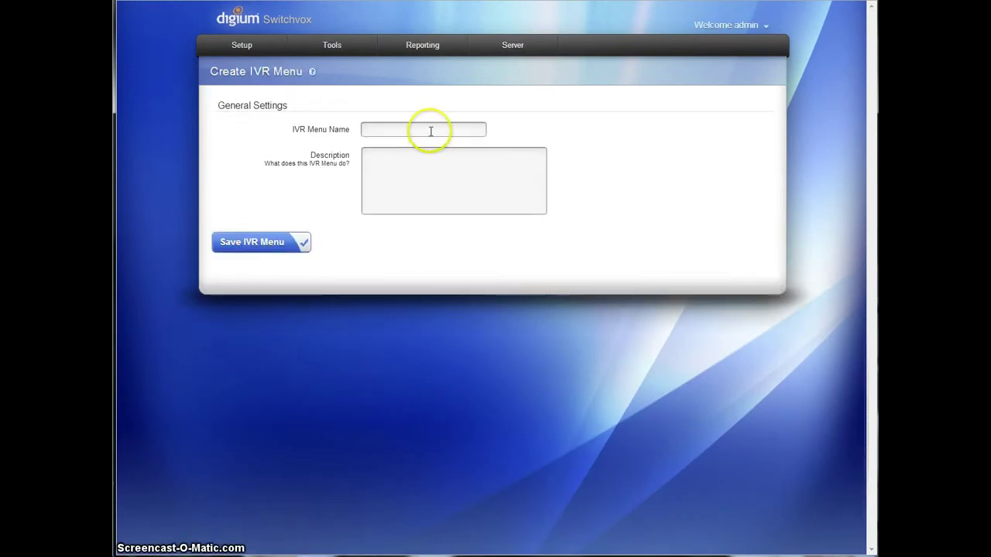
pyautogui.click(430, 130)
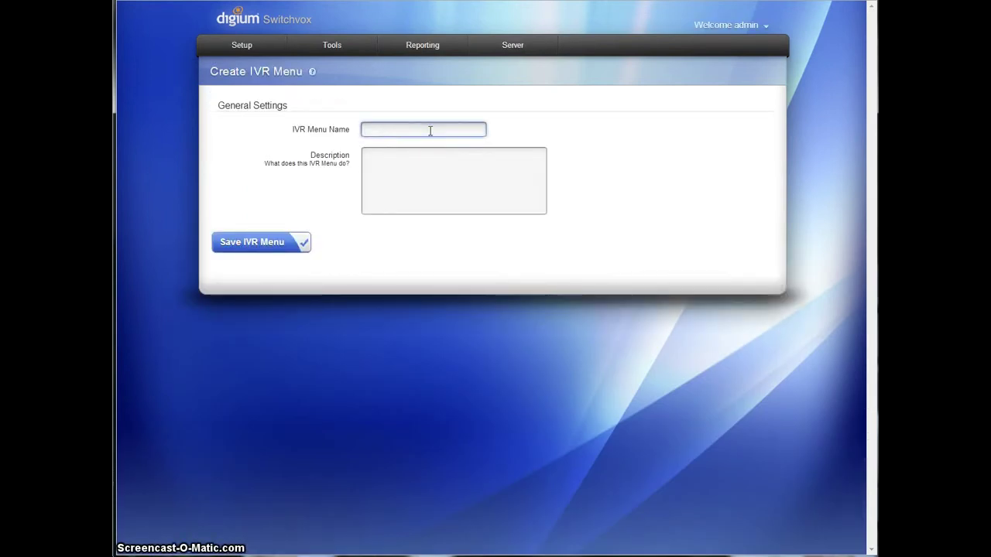
pyautogui.write('Me')
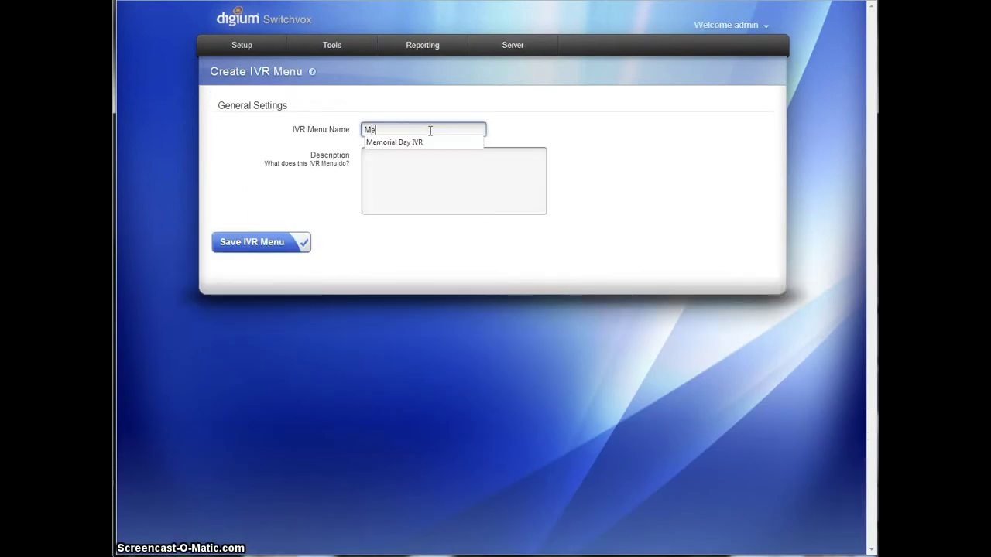
pyautogui.press('Down')
pyautogui.press('Return')
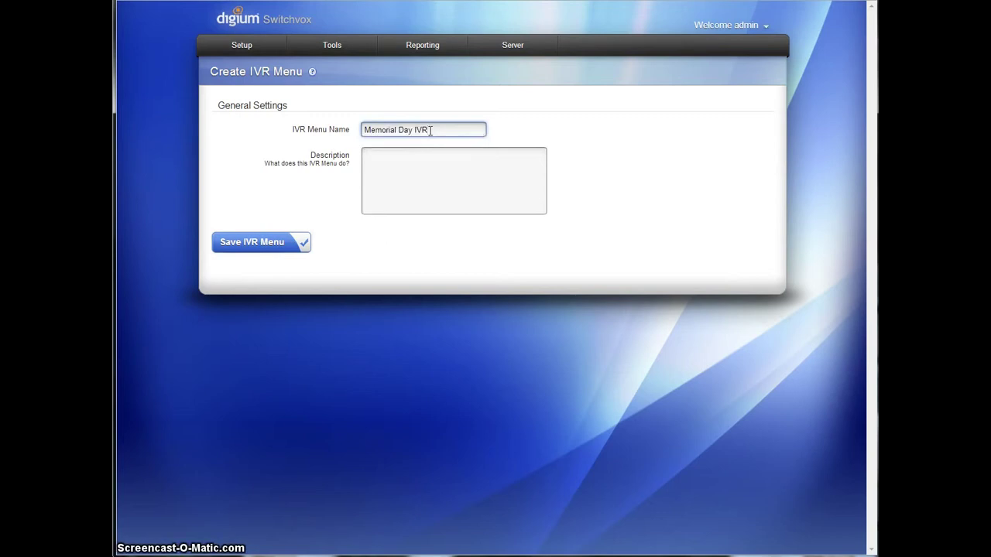
pyautogui.click(259, 242)
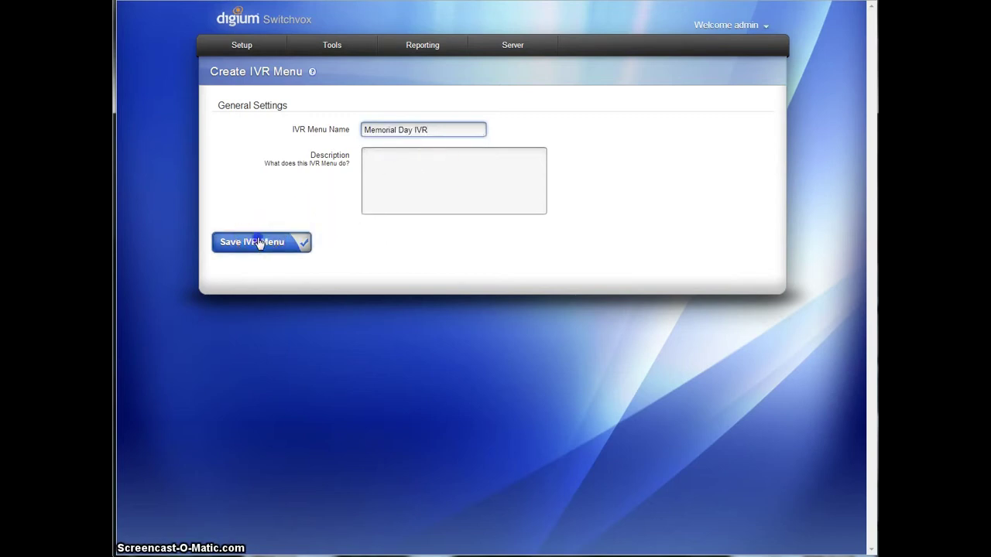
pyautogui.click(409, 261)
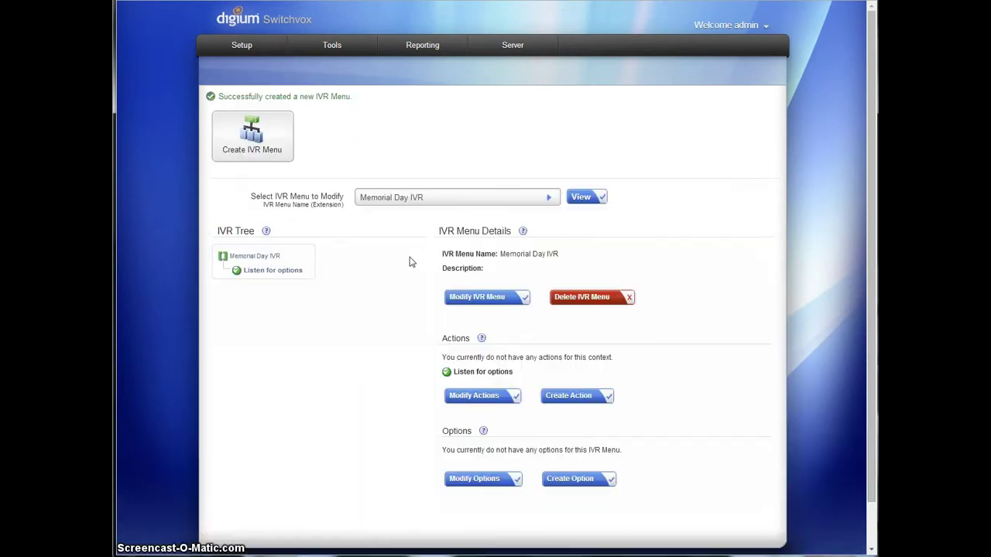
pyautogui.click(408, 263)
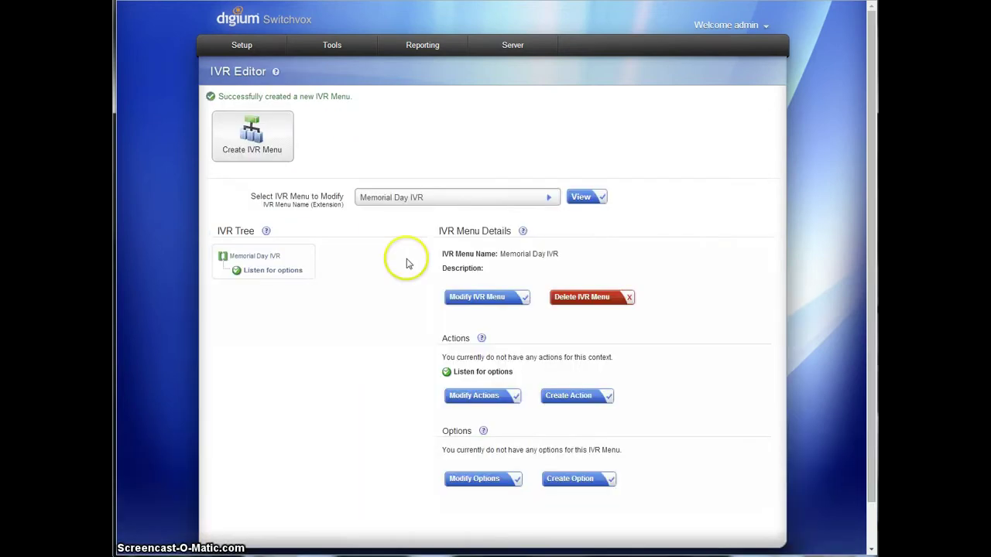
# Step: Add a Play Sound action to Memorial Day IVR using Memorial Day Recording 5-8-14
pyautogui.click(473, 401)
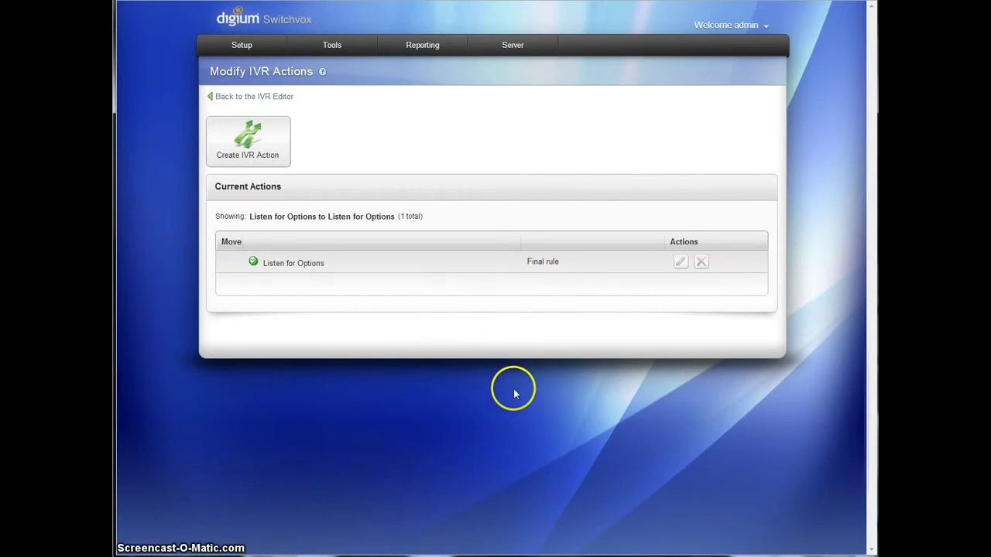
pyautogui.click(261, 160)
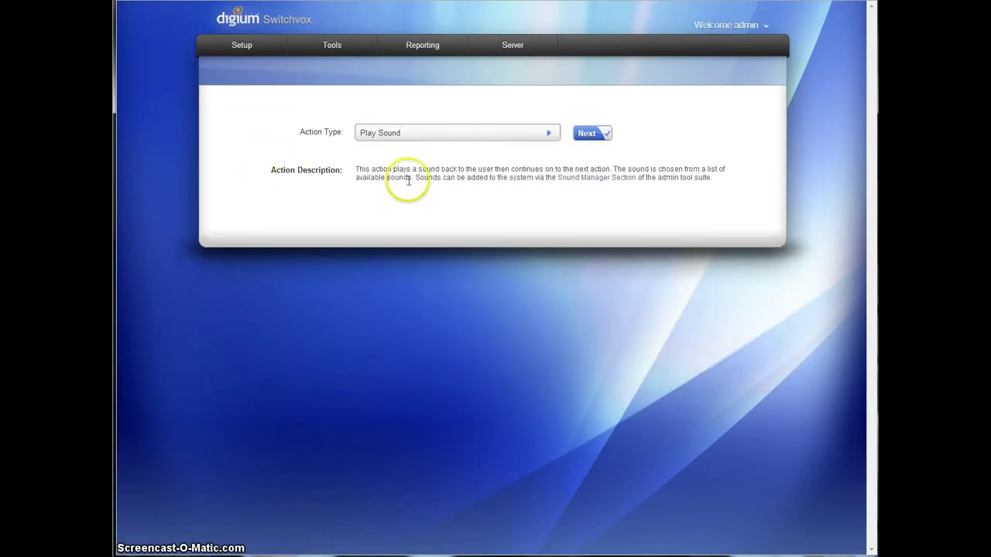
pyautogui.click(548, 137)
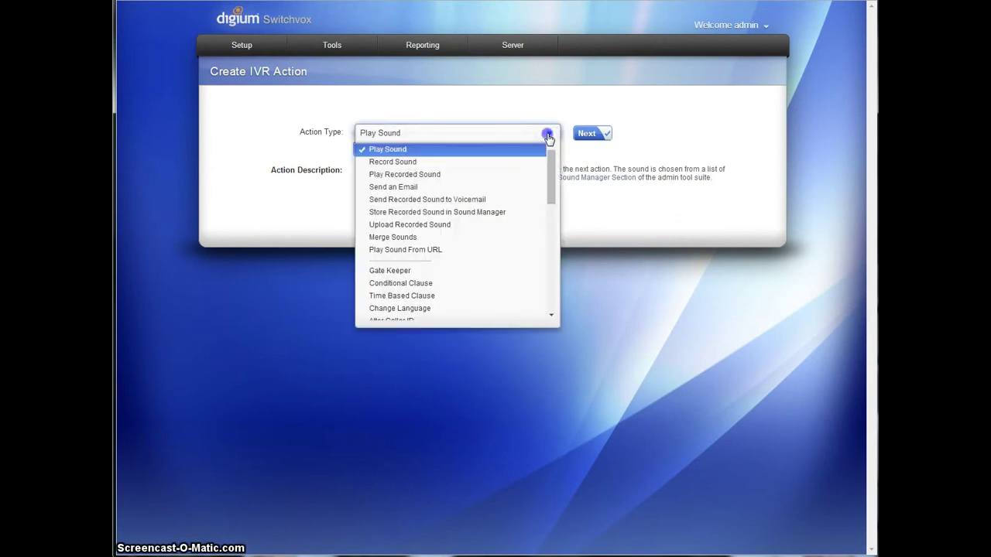
pyautogui.click(596, 137)
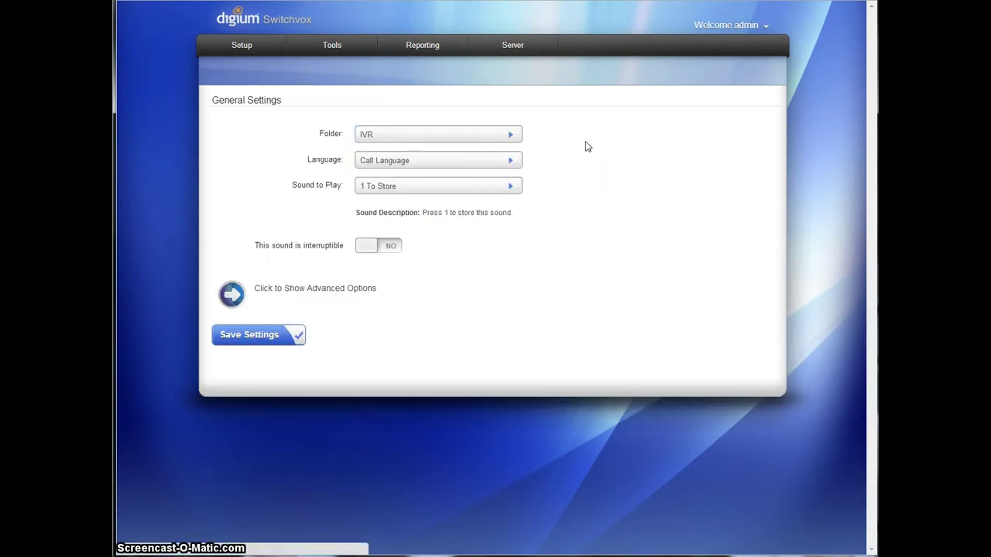
pyautogui.click(422, 188)
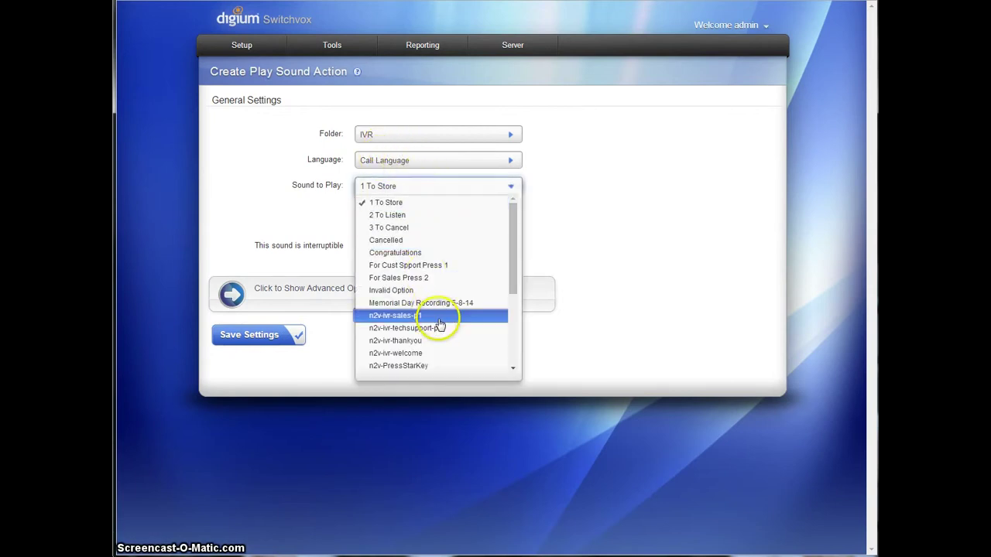
pyautogui.scroll(-3, 438, 321)
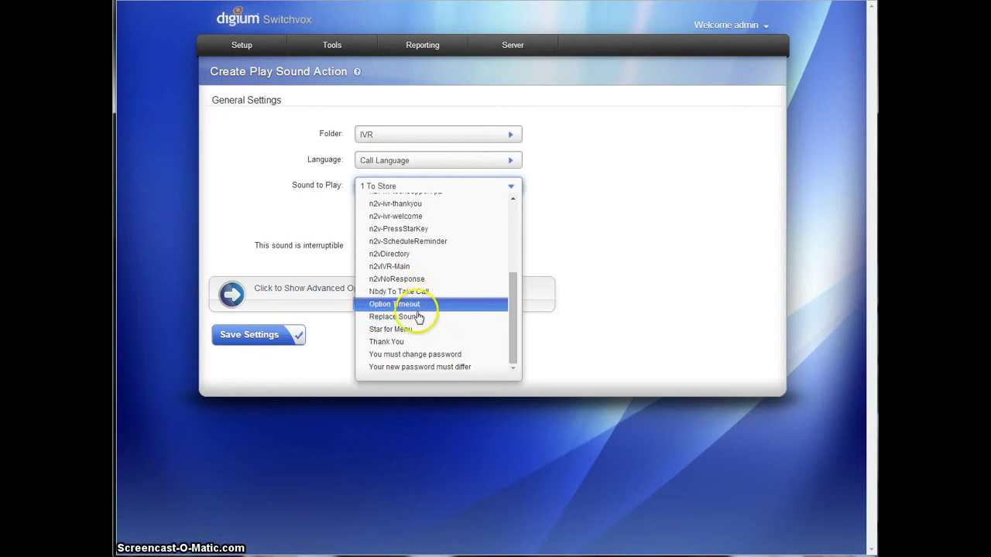
pyautogui.scroll(4, 427, 328)
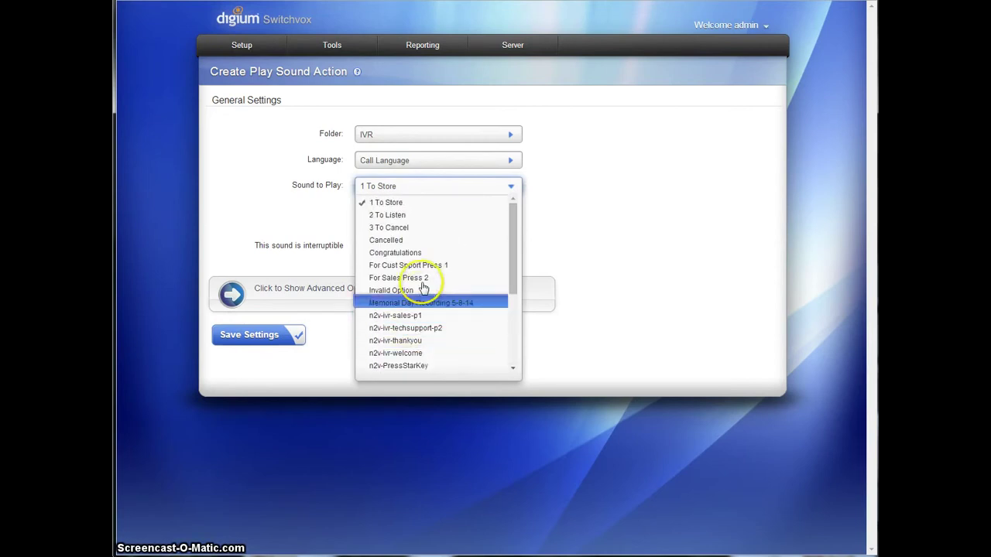
pyautogui.click(454, 309)
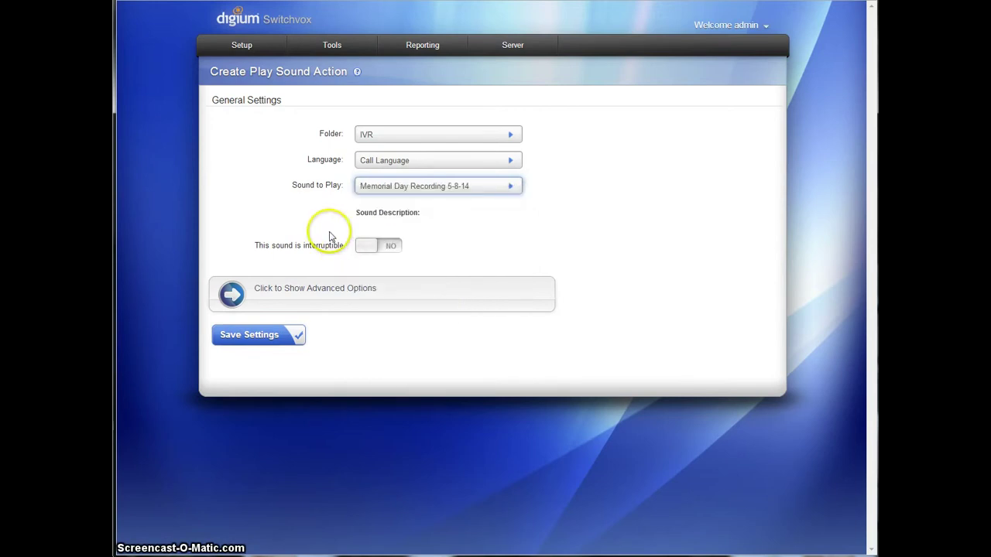
pyautogui.click(263, 335)
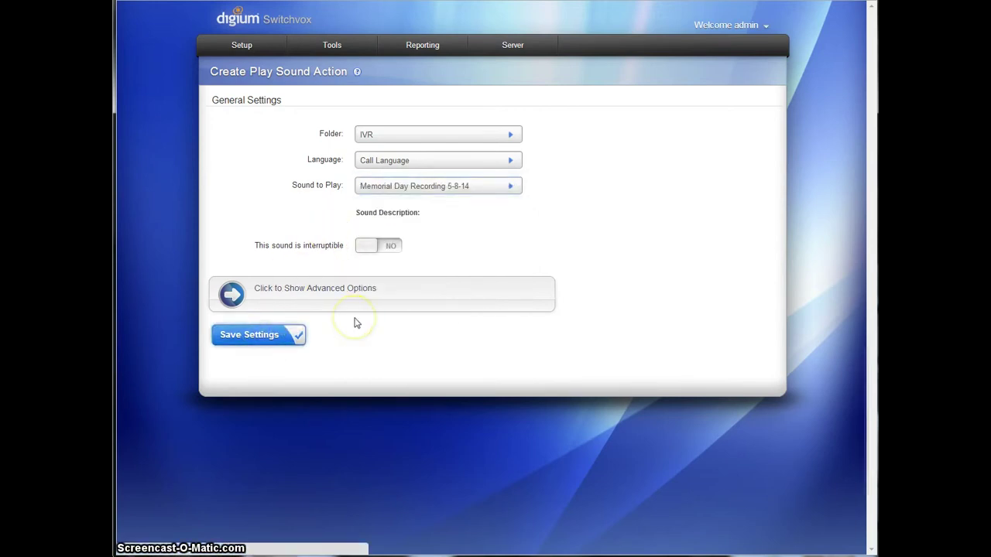
pyautogui.click(372, 303)
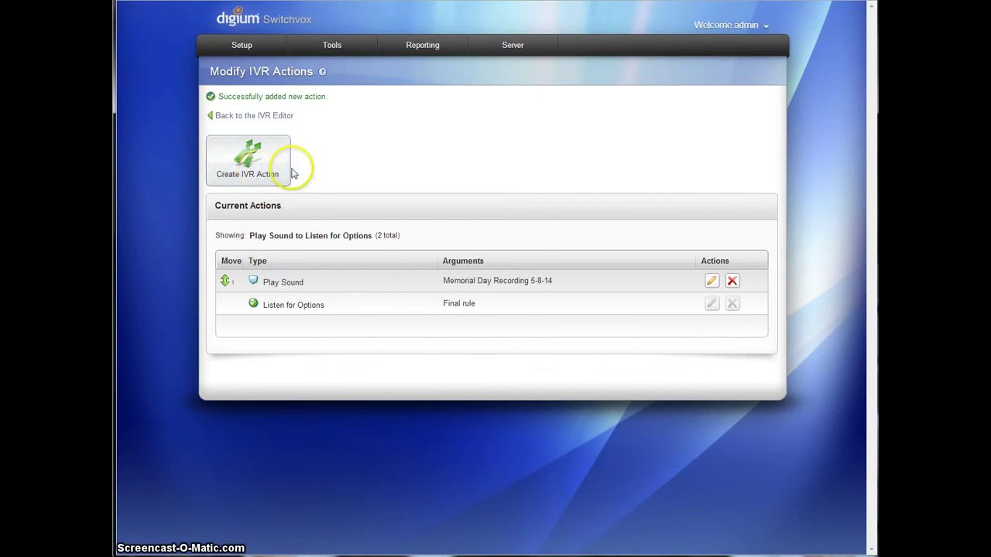
# Step: Open the VOIP Providers page from Setup > Call Routing
pyautogui.click(246, 51)
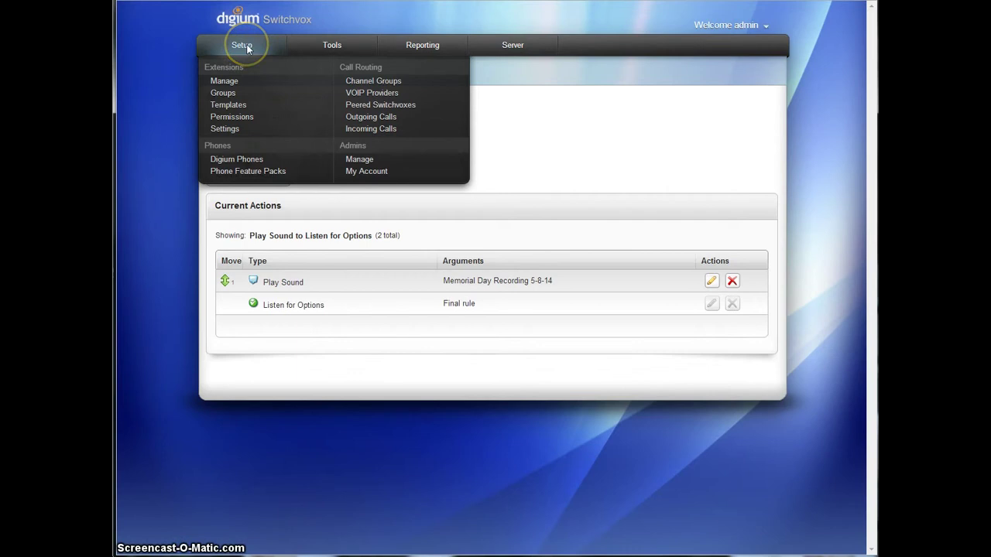
pyautogui.click(335, 46)
pyautogui.click(252, 45)
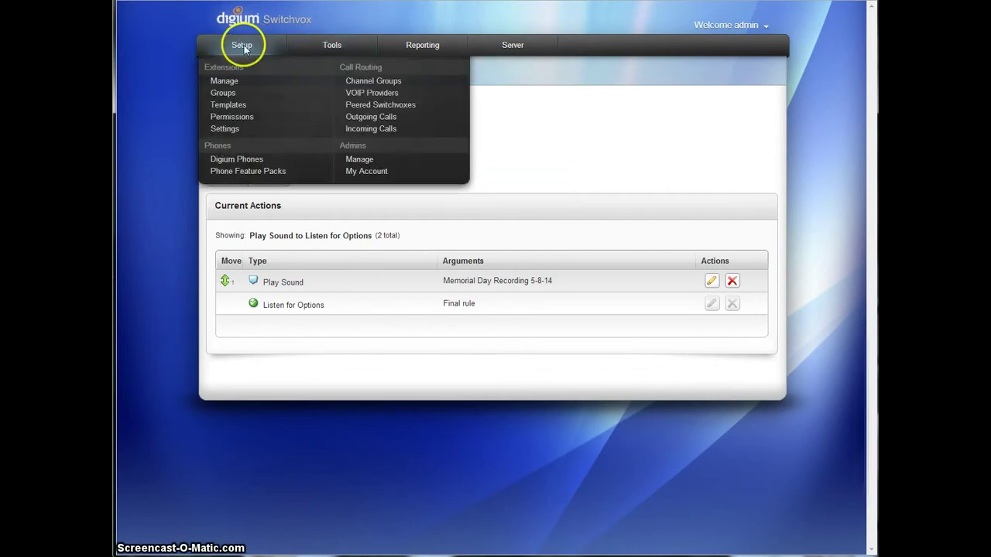
pyautogui.click(370, 93)
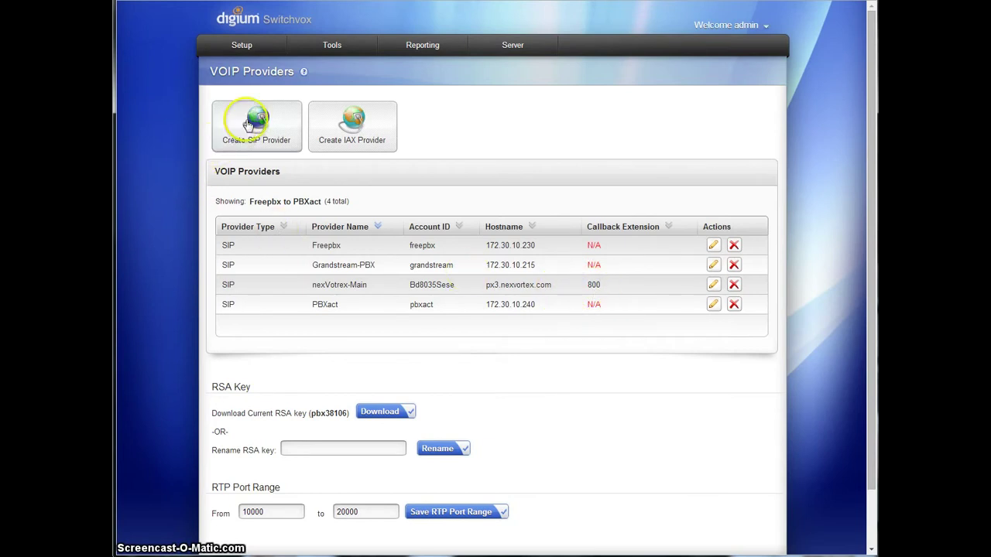
pyautogui.moveTo(319, 55)
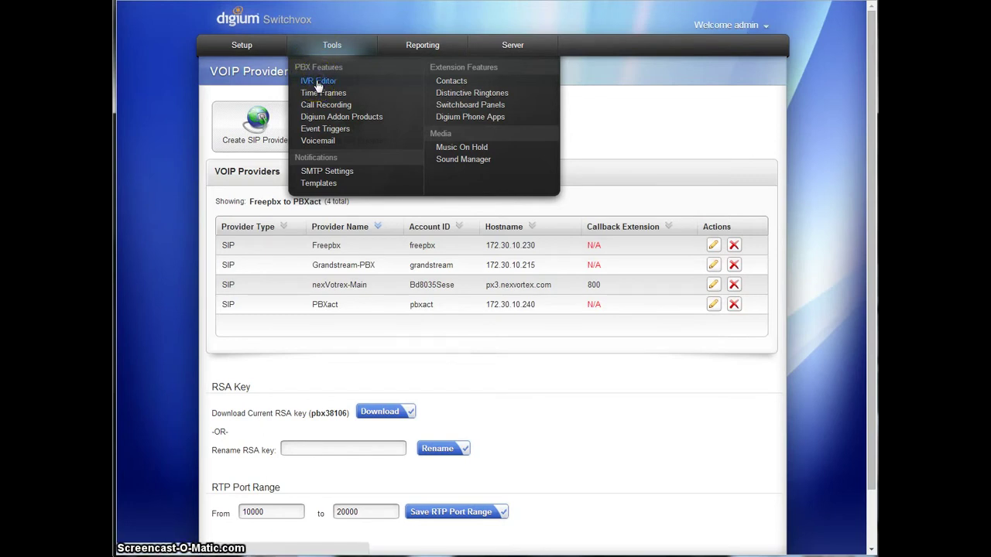
# Step: In the IVR Editor with Main n2vs IVR selected, open its Modify Actions page
pyautogui.click(318, 82)
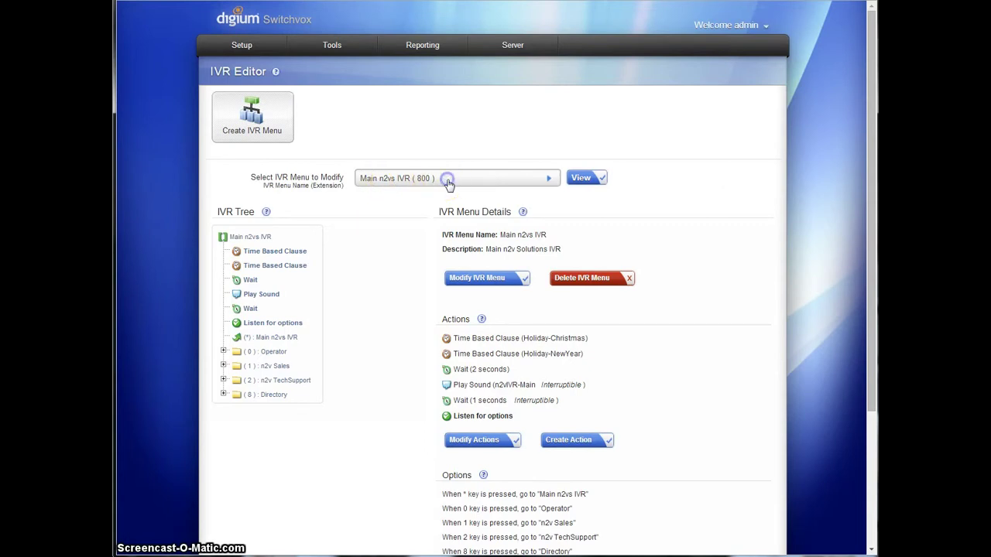
pyautogui.click(447, 181)
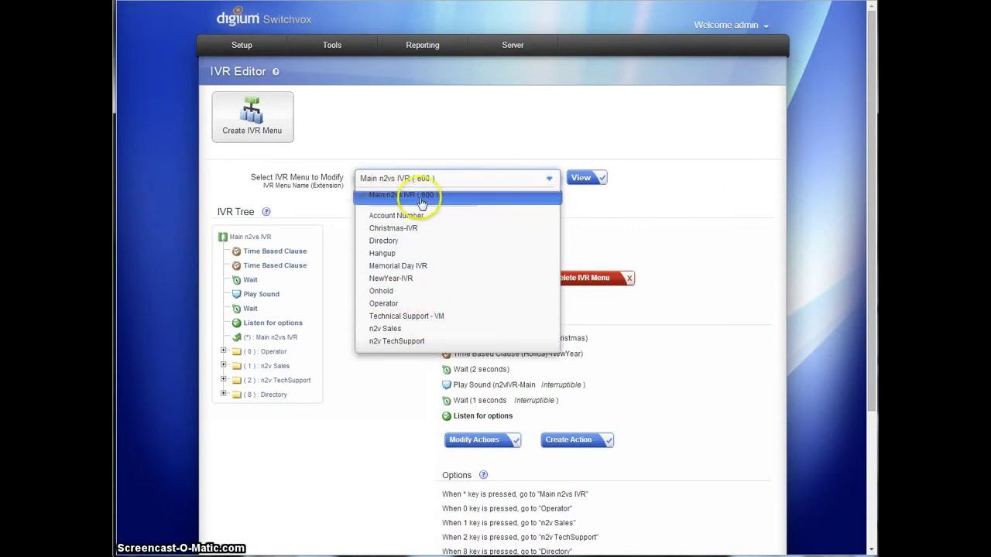
pyautogui.click(423, 179)
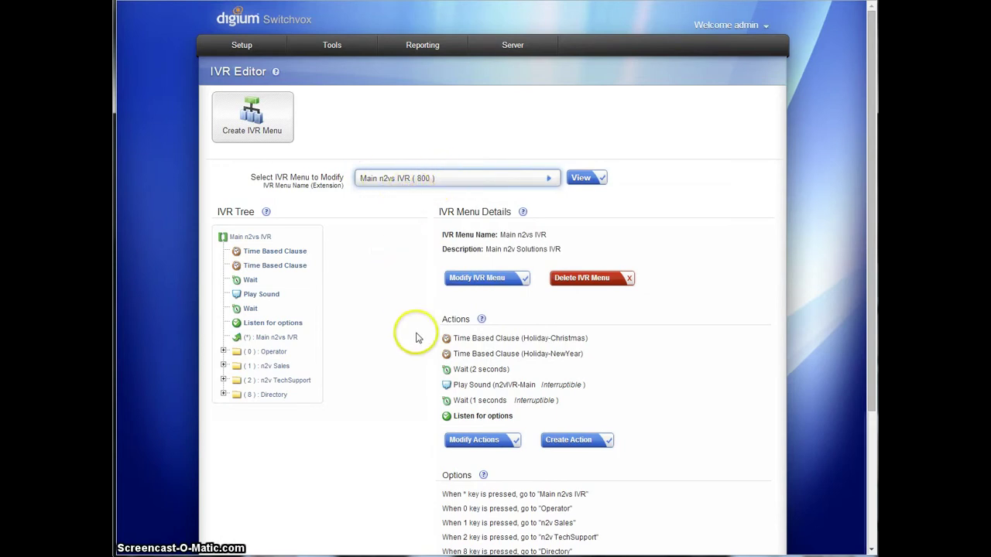
pyautogui.scroll(-1, 424, 360)
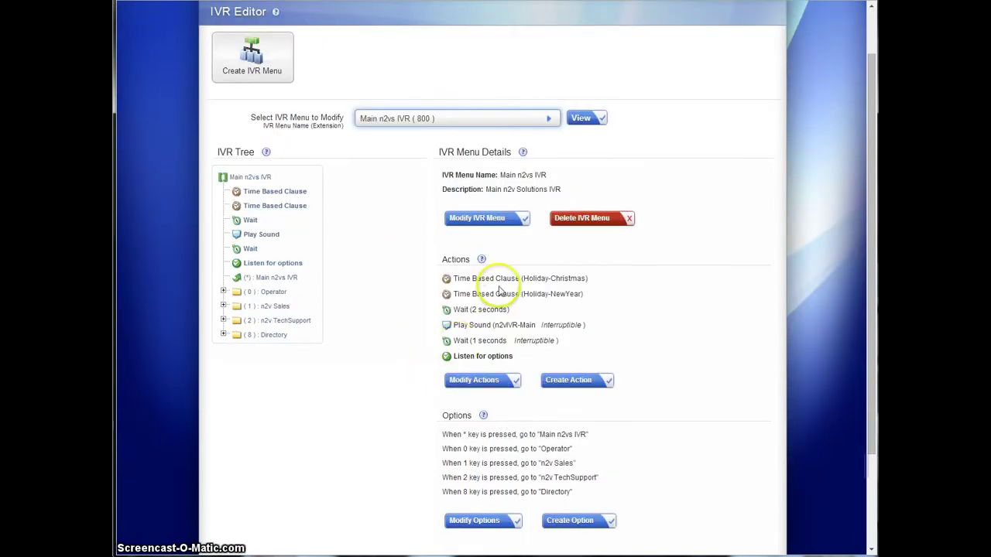
pyautogui.click(473, 381)
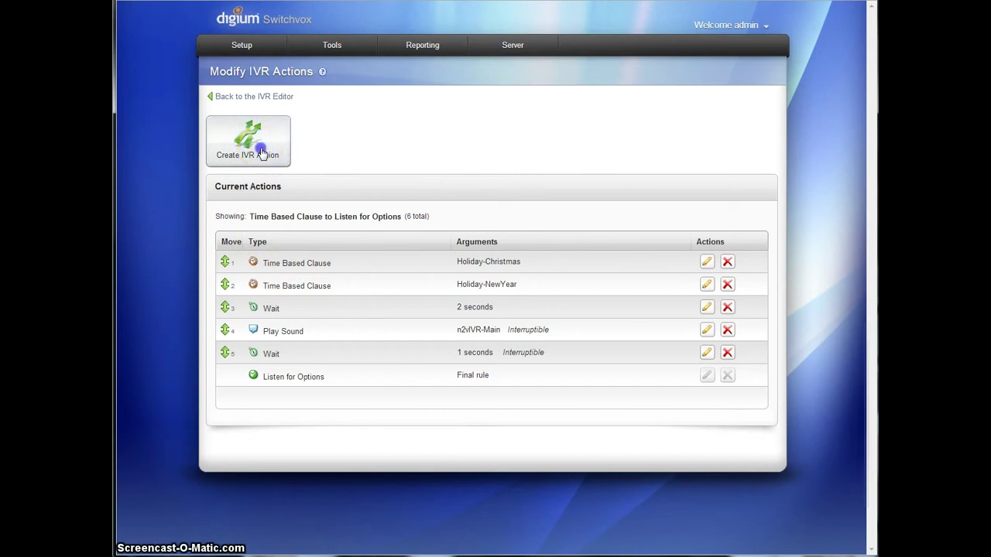
# Step: Start a new Time Based Clause action for the main IVR
pyautogui.click(261, 153)
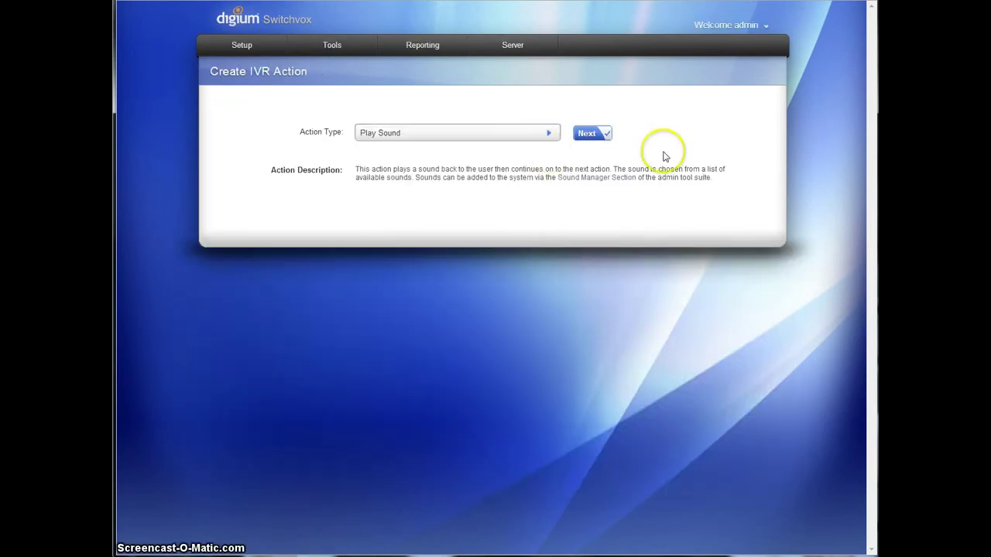
pyautogui.click(548, 134)
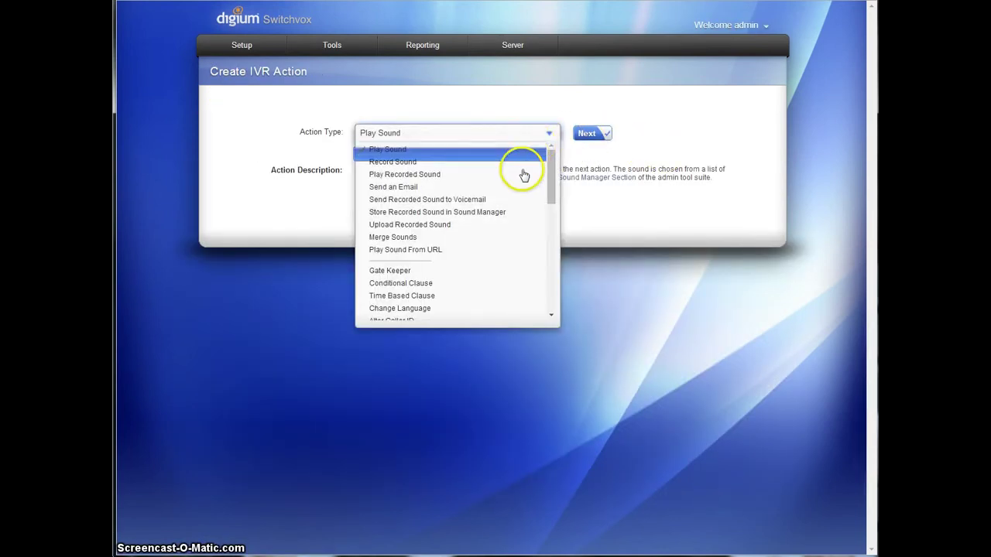
pyautogui.scroll(-2, 513, 226)
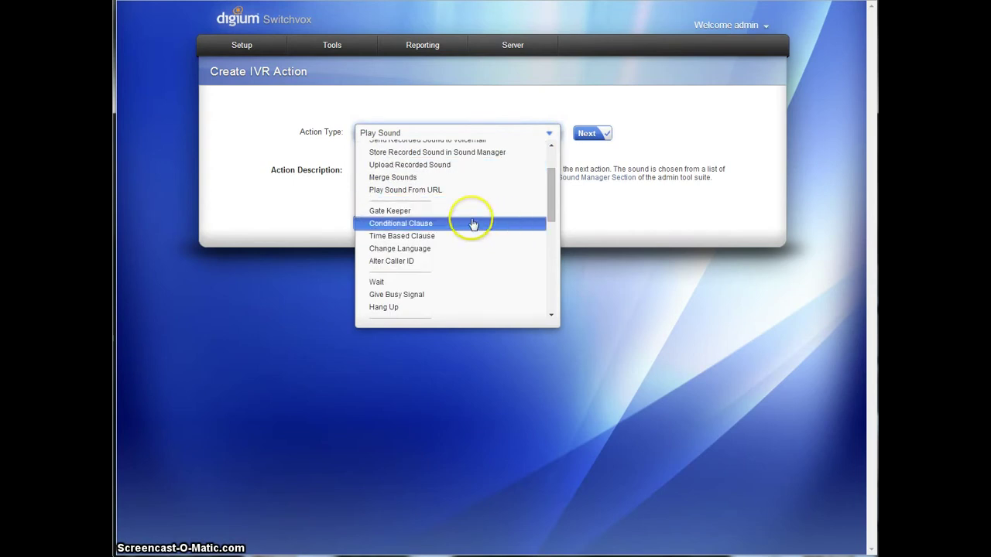
pyautogui.scroll(-2, 471, 217)
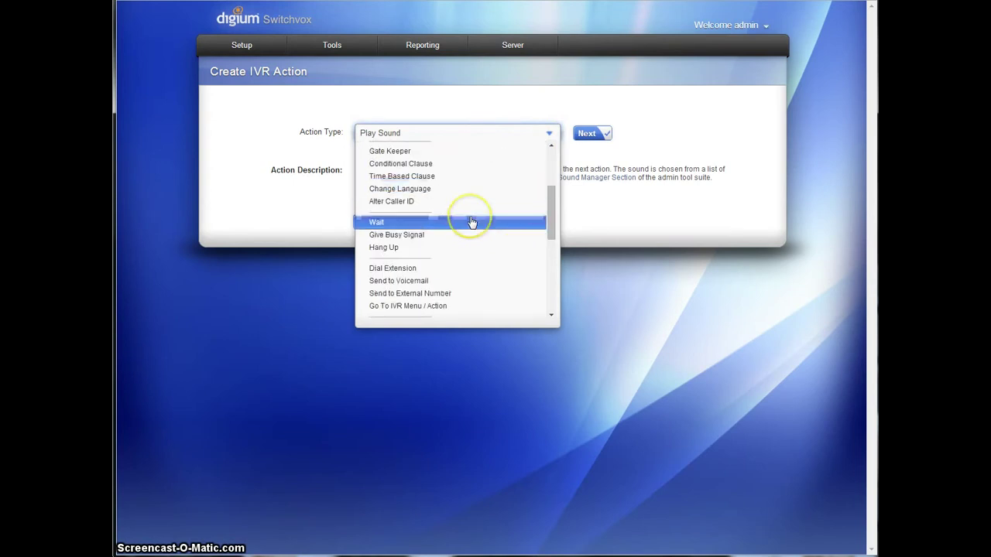
pyautogui.click(402, 177)
pyautogui.click(586, 135)
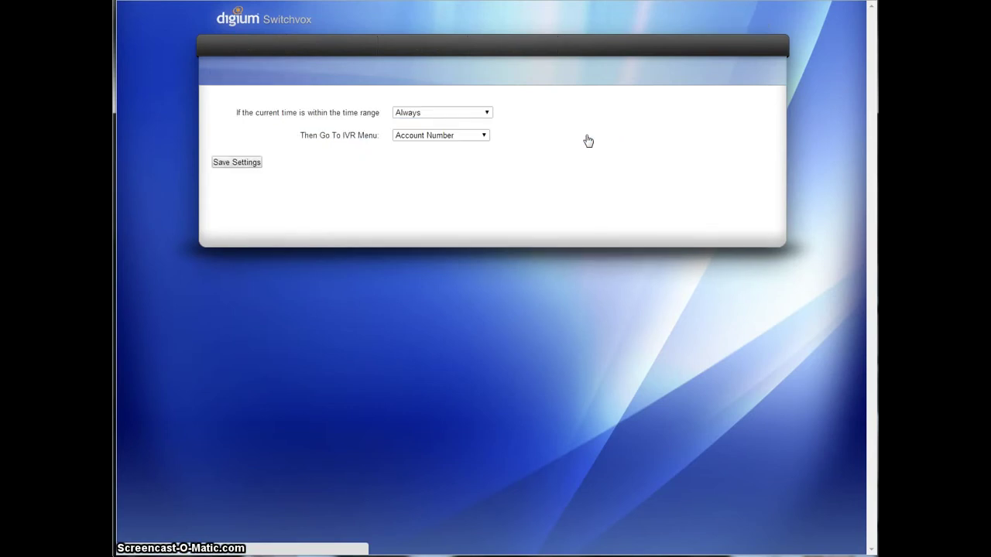
# Step: Route Holiday-Memorial Day callers to Memorial Day IVR at IVR Menu Beginning, and save
pyautogui.click(496, 137)
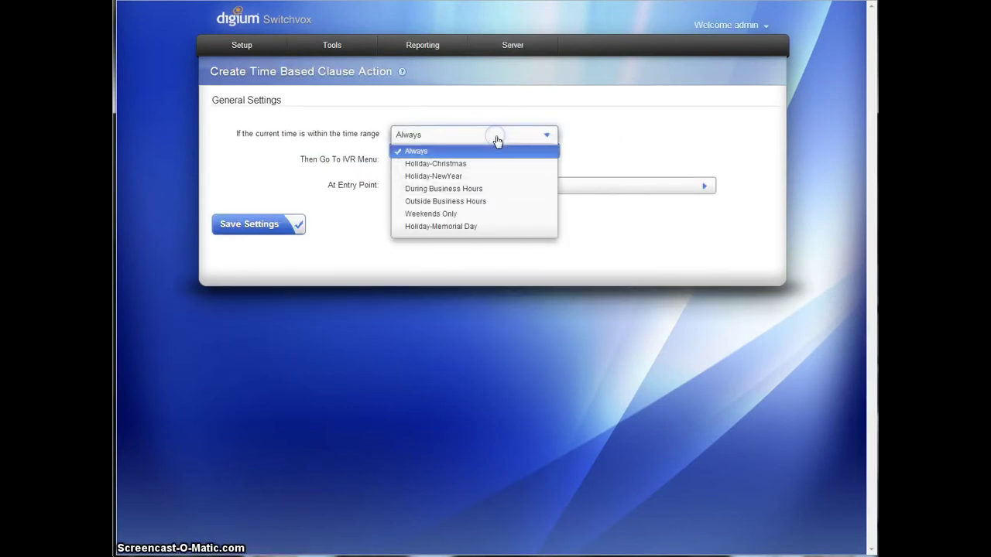
pyautogui.click(457, 227)
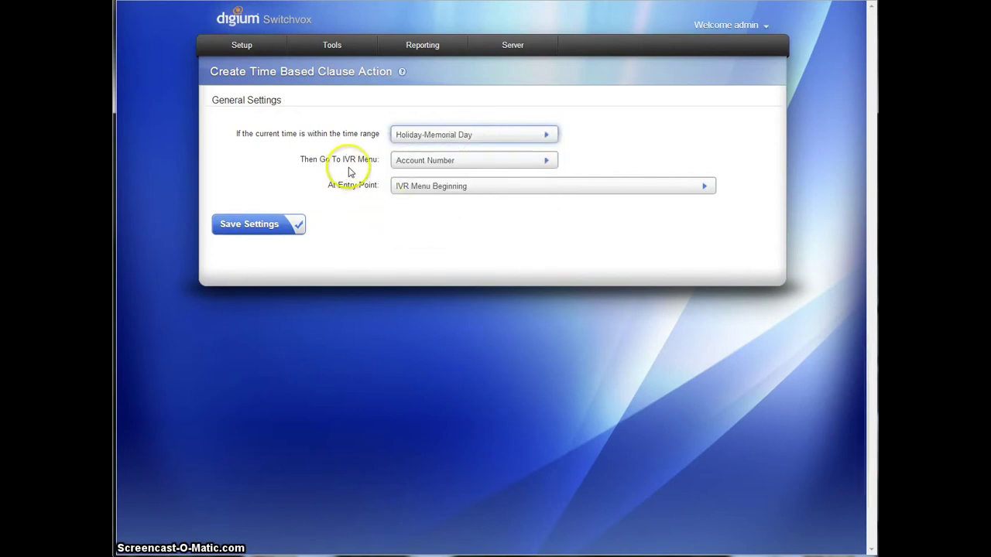
pyautogui.click(539, 160)
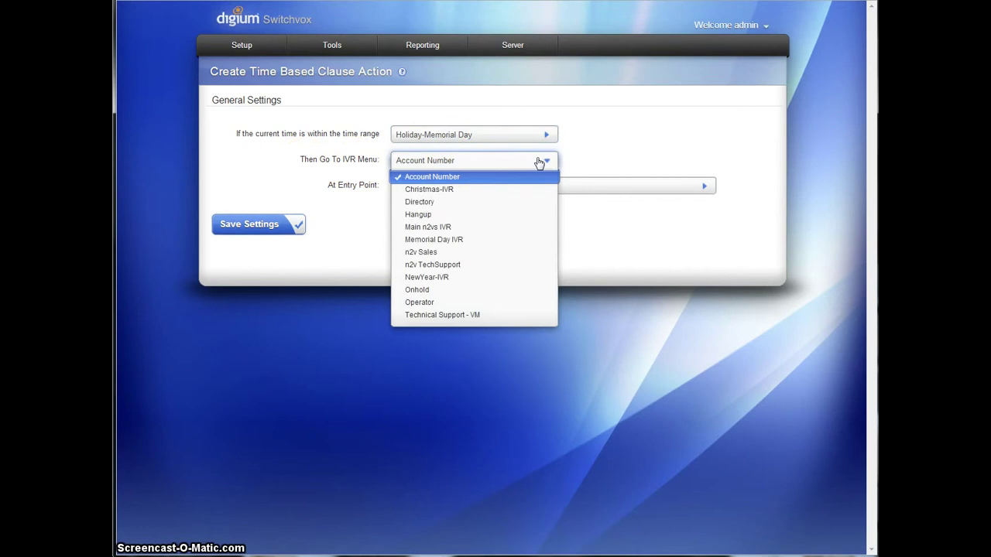
pyautogui.click(540, 161)
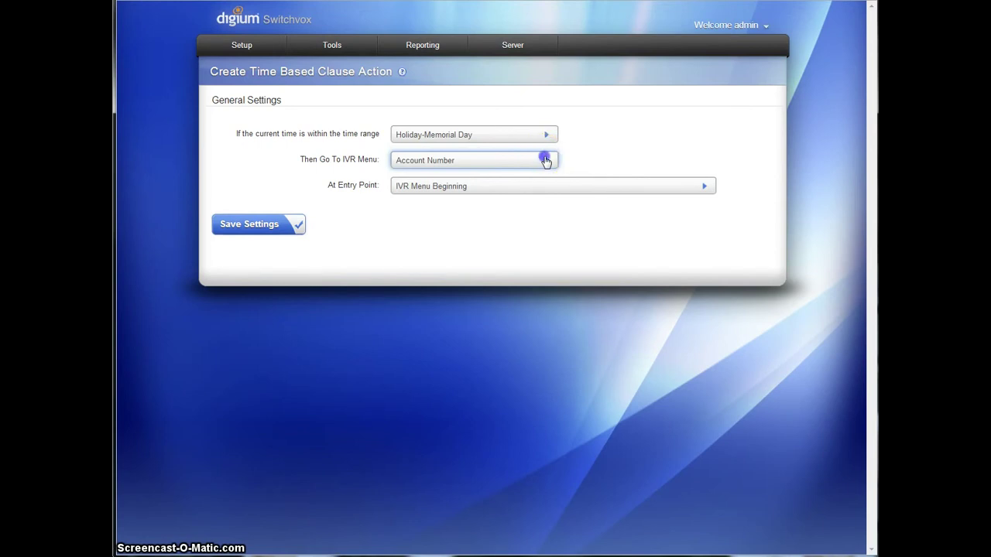
pyautogui.click(546, 160)
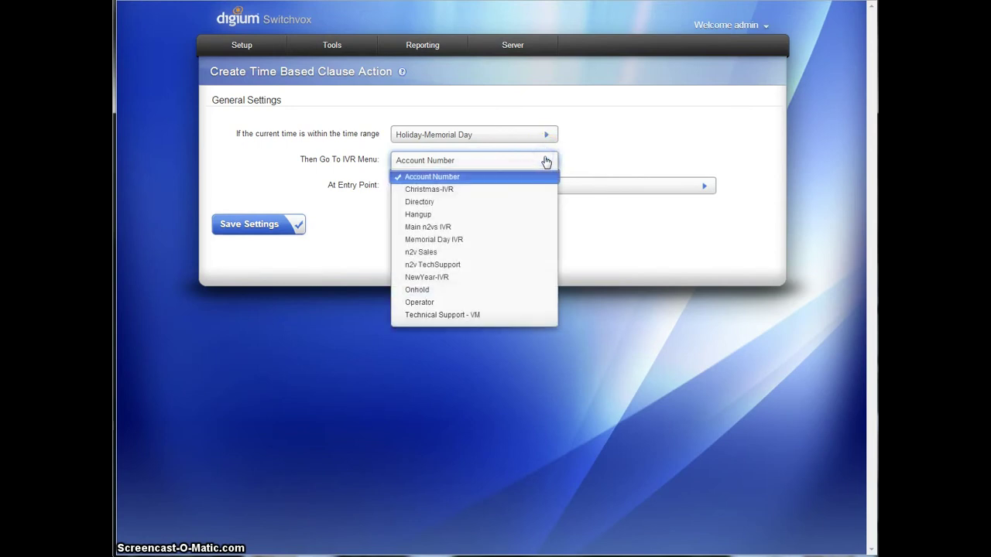
pyautogui.click(457, 227)
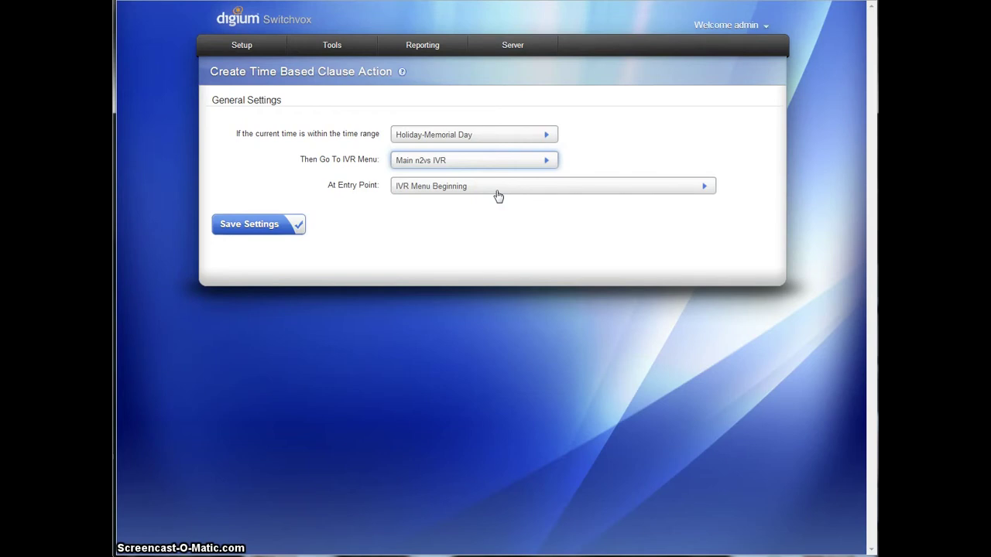
pyautogui.click(517, 163)
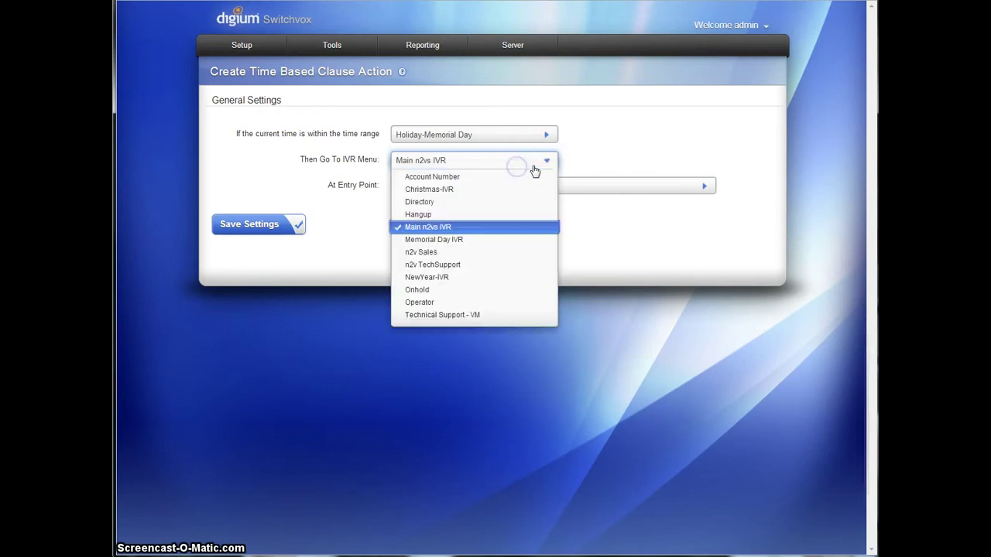
pyautogui.click(456, 241)
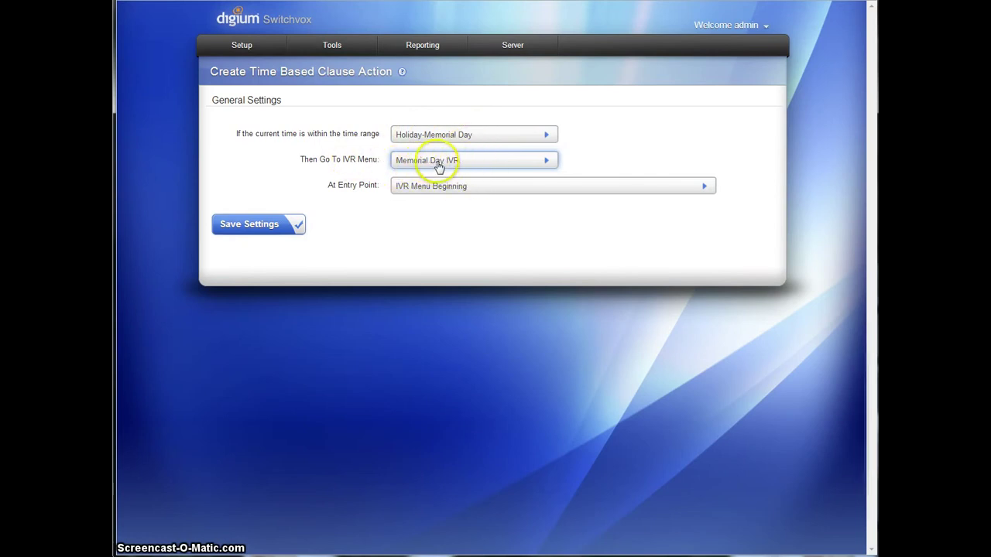
pyautogui.click(439, 194)
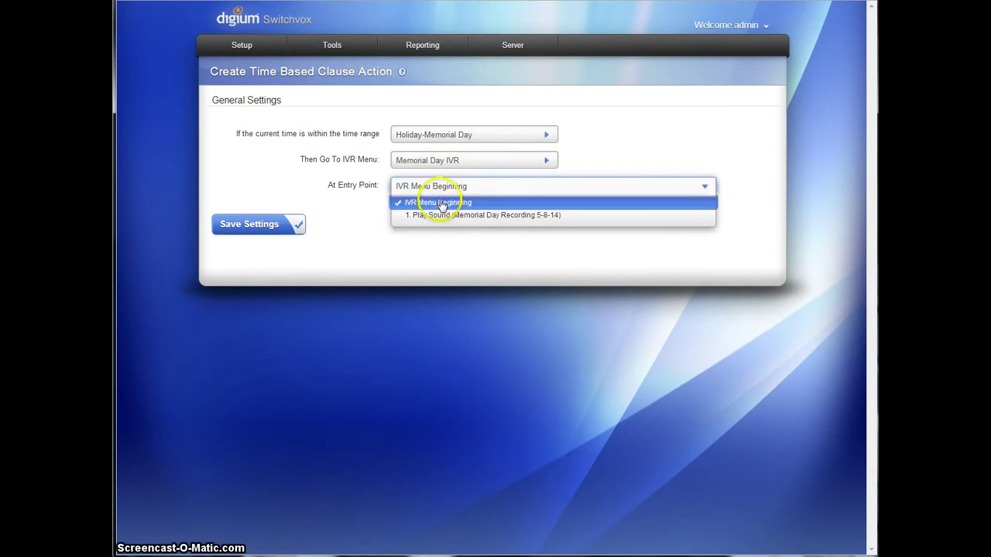
pyautogui.click(442, 205)
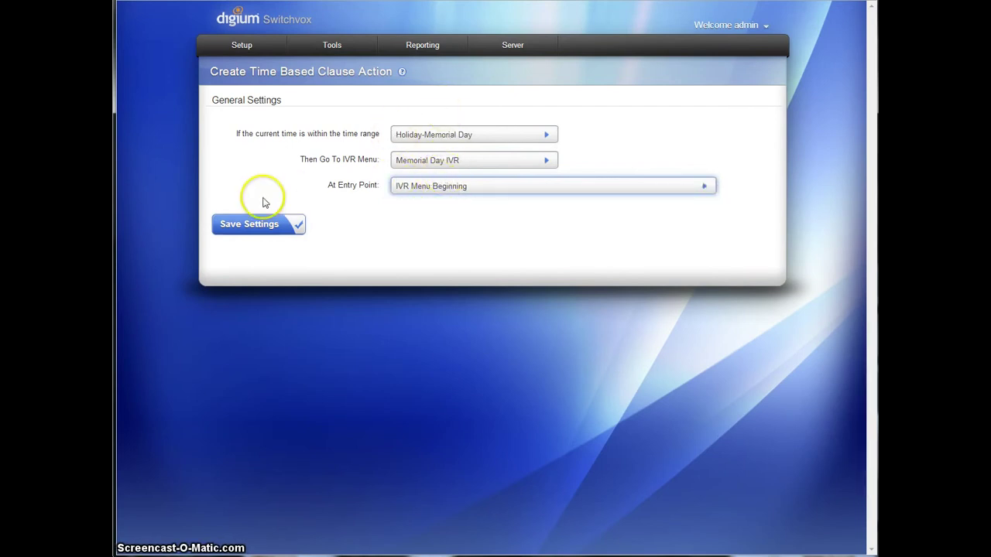
pyautogui.click(260, 230)
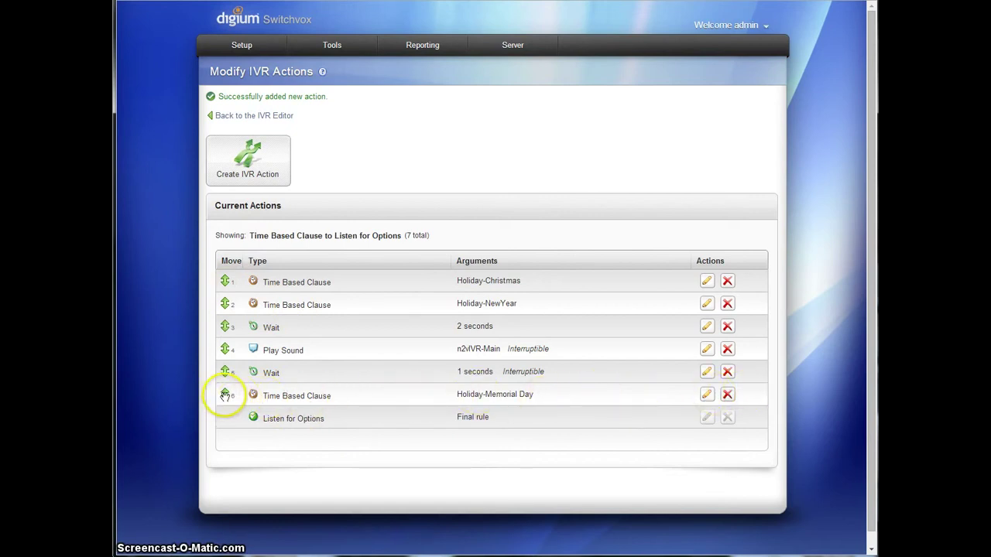
# Step: Drag the Holiday-Memorial Day Time Based Clause to the top of Main n2vs IVR's actions, above Christmas and NewYear
pyautogui.moveTo(225, 396); pyautogui.dragTo(214, 282)
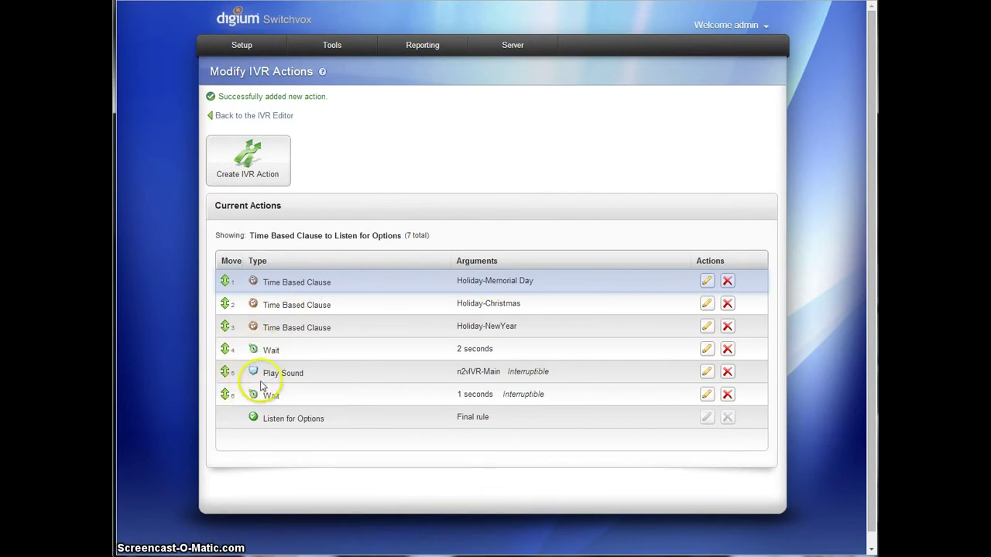
# Step: Return to the IVR Editor and load the Memorial Day IVR's actions for editing
pyautogui.click(258, 117)
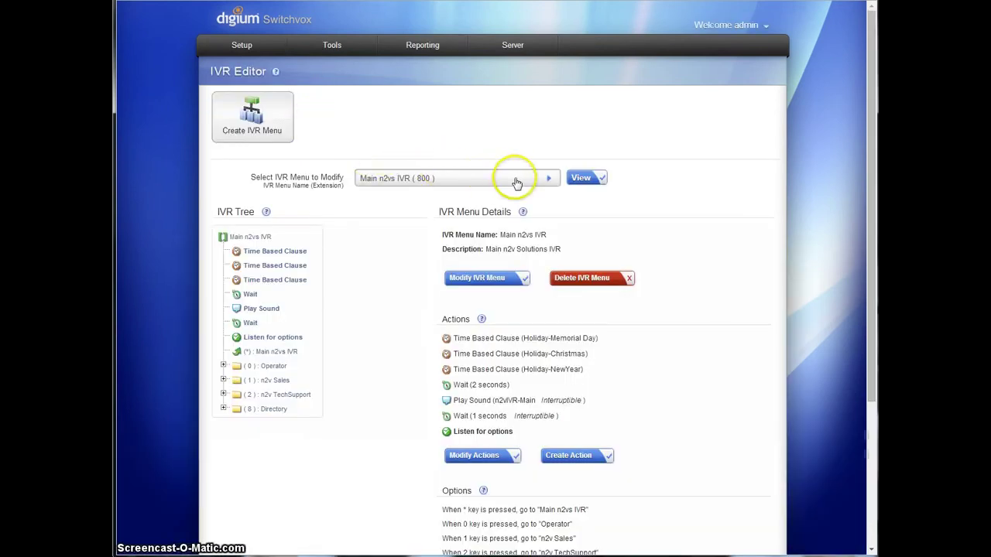
pyautogui.click(517, 180)
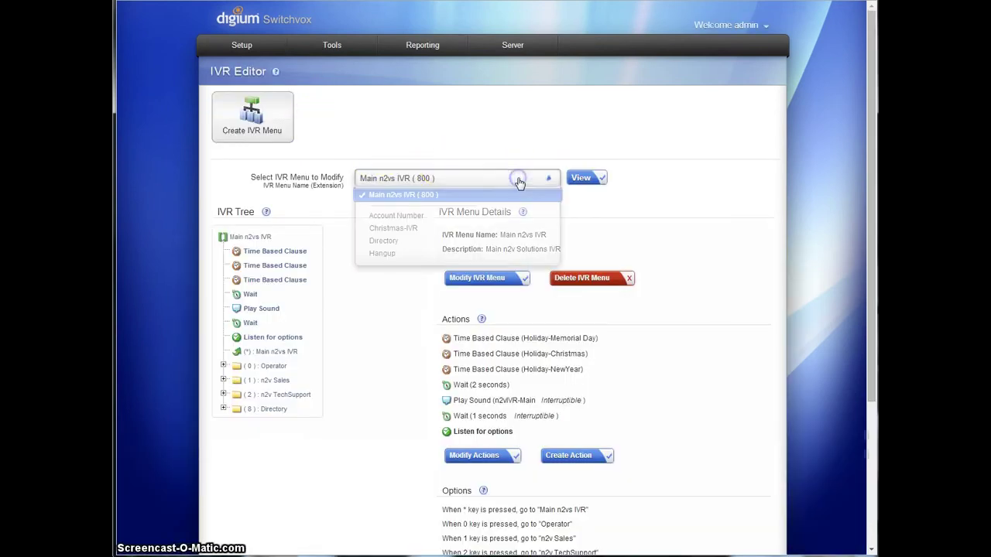
pyautogui.click(413, 268)
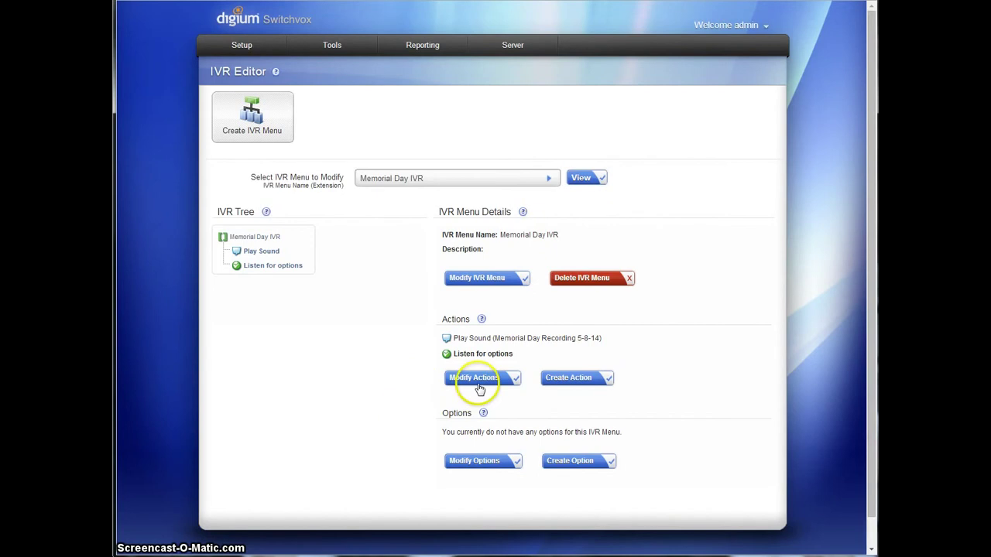
pyautogui.click(474, 378)
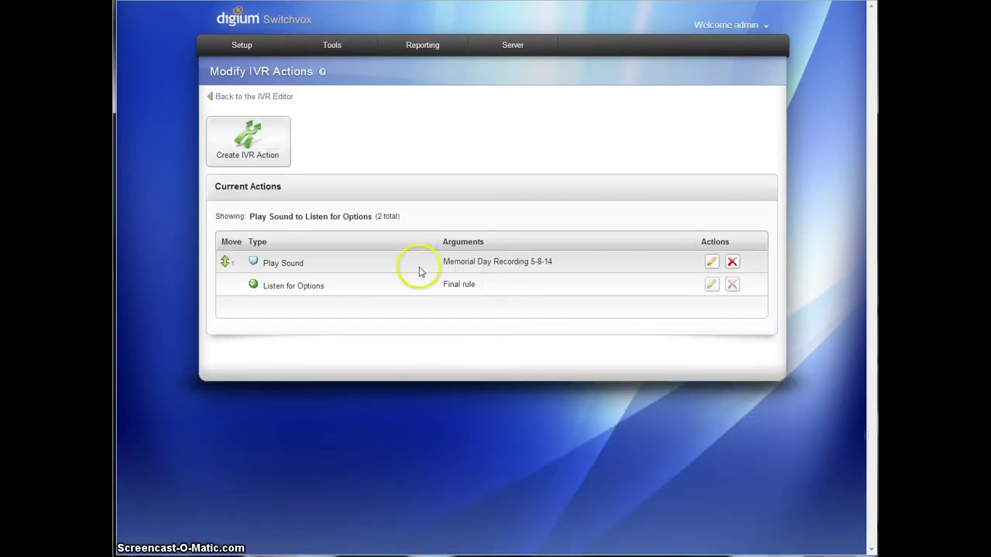
# Step: Create a new IVR action with type Go To IVR Menu / Action
pyautogui.click(261, 164)
pyautogui.click(265, 168)
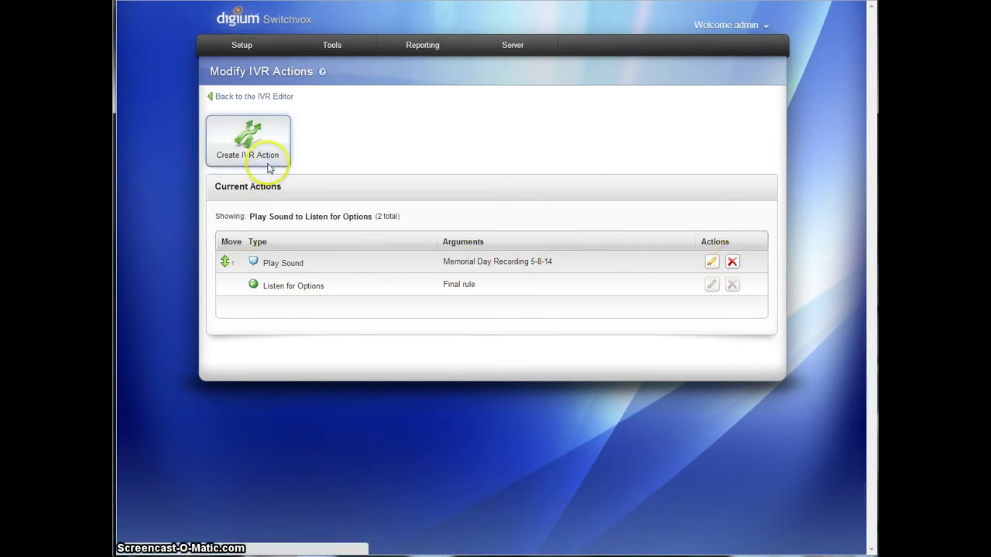
pyautogui.click(550, 137)
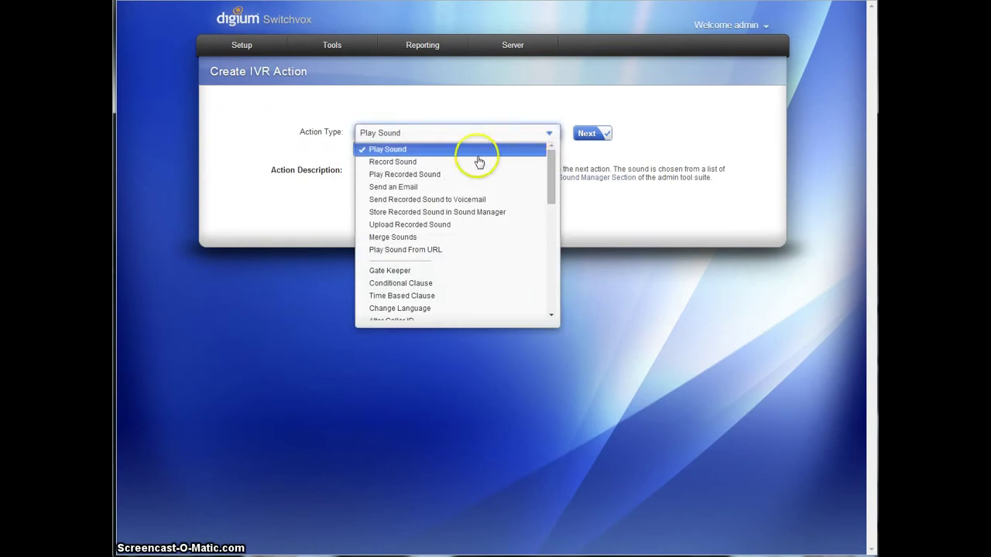
pyautogui.scroll(-2, 450, 286)
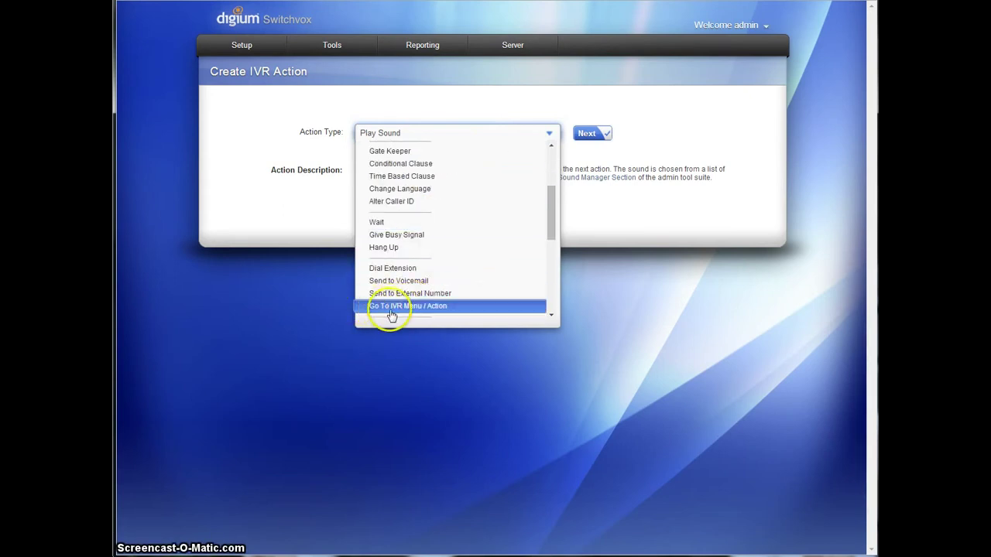
pyautogui.click(414, 312)
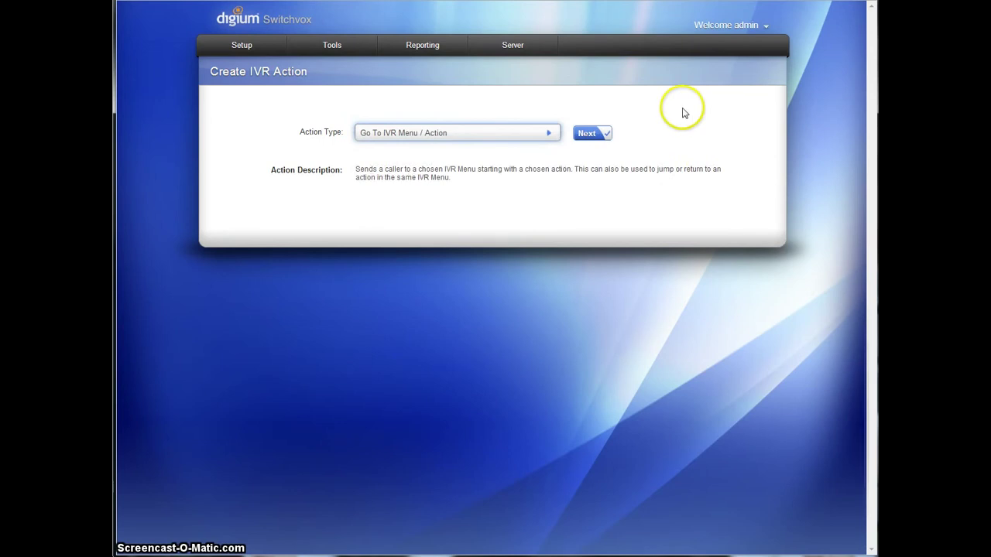
# Step: Set the action to go to Main n2vs IVR at entry point 5. Play Sound, and save
pyautogui.click(590, 134)
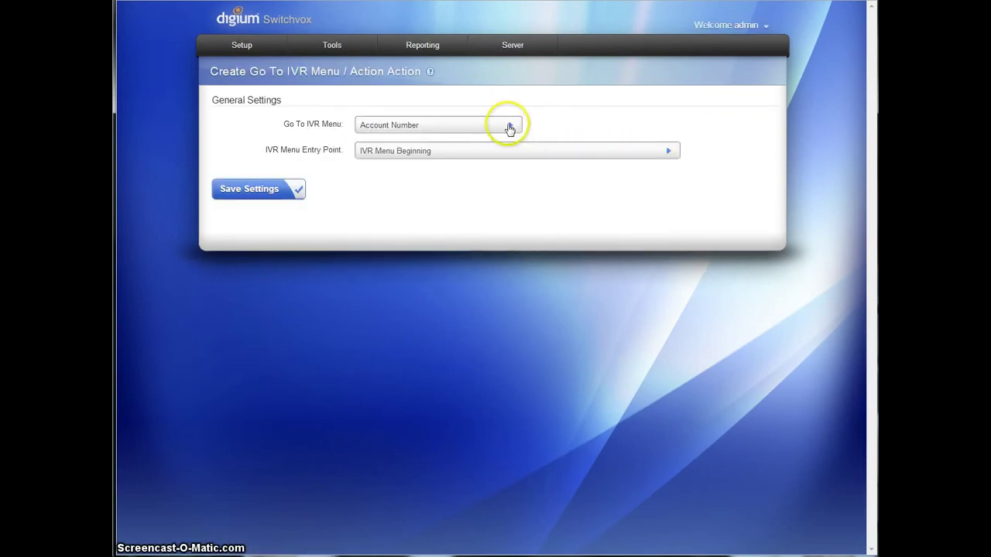
pyautogui.click(510, 129)
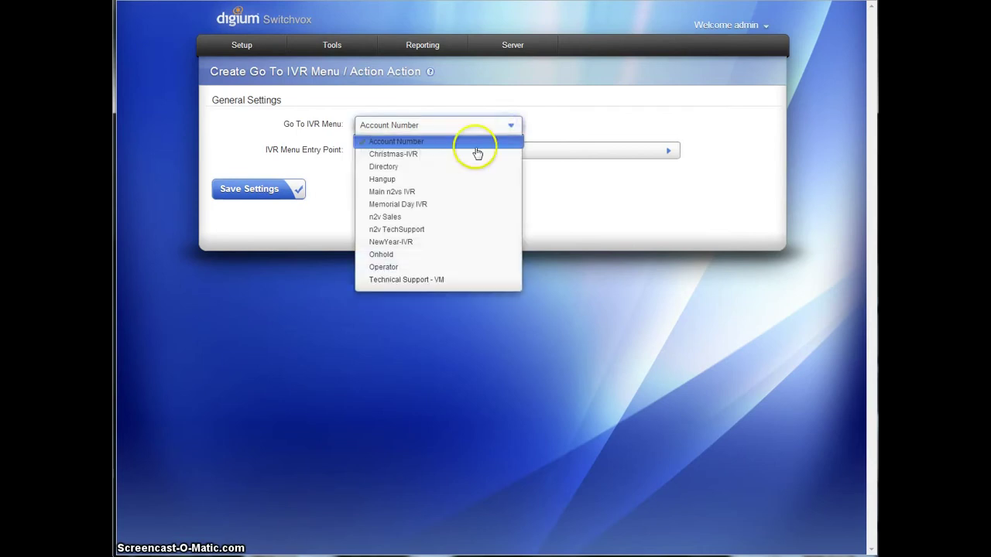
pyautogui.click(394, 192)
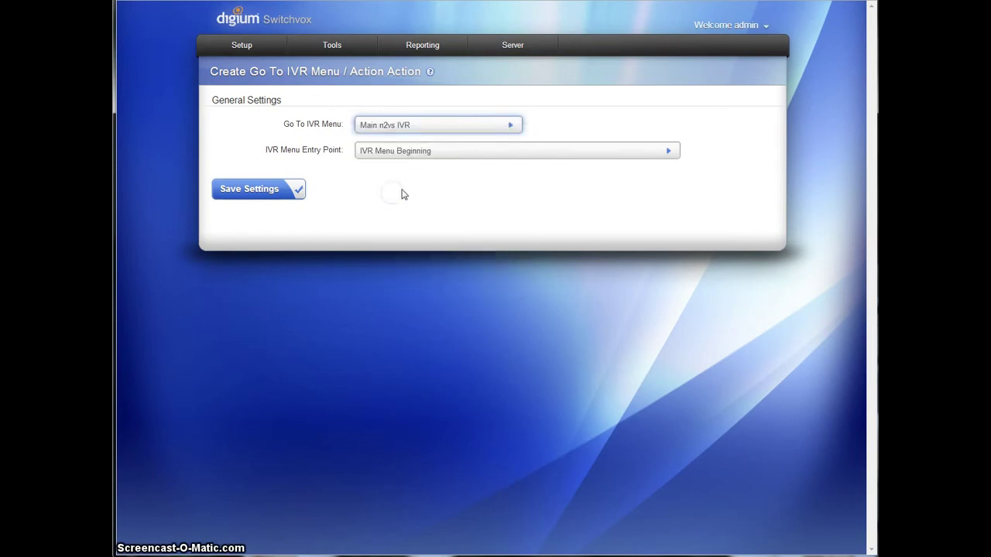
pyautogui.click(668, 152)
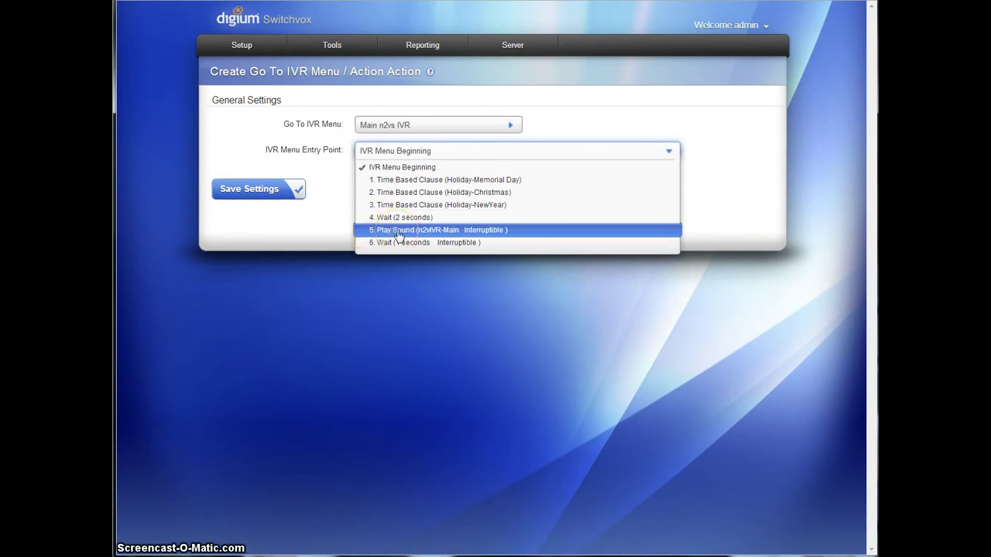
pyautogui.click(439, 231)
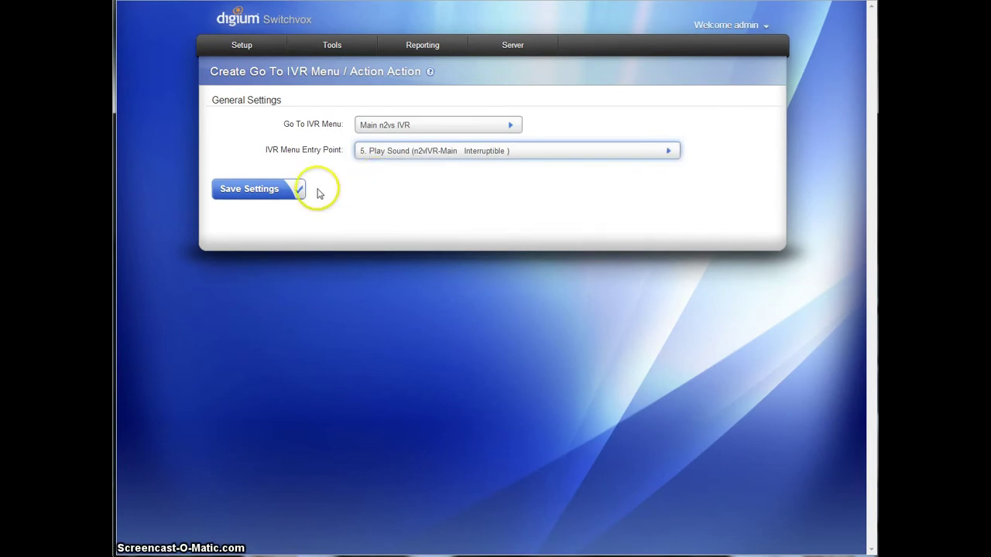
pyautogui.click(264, 199)
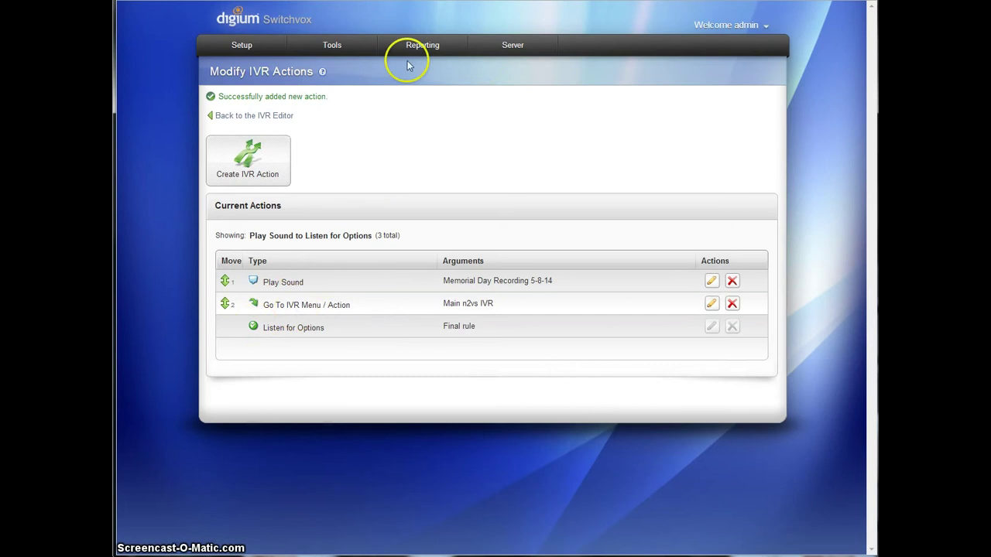
# Step: Back in the IVR Editor, view Main n2vs IVR (800) to check its actions
pyautogui.click(269, 119)
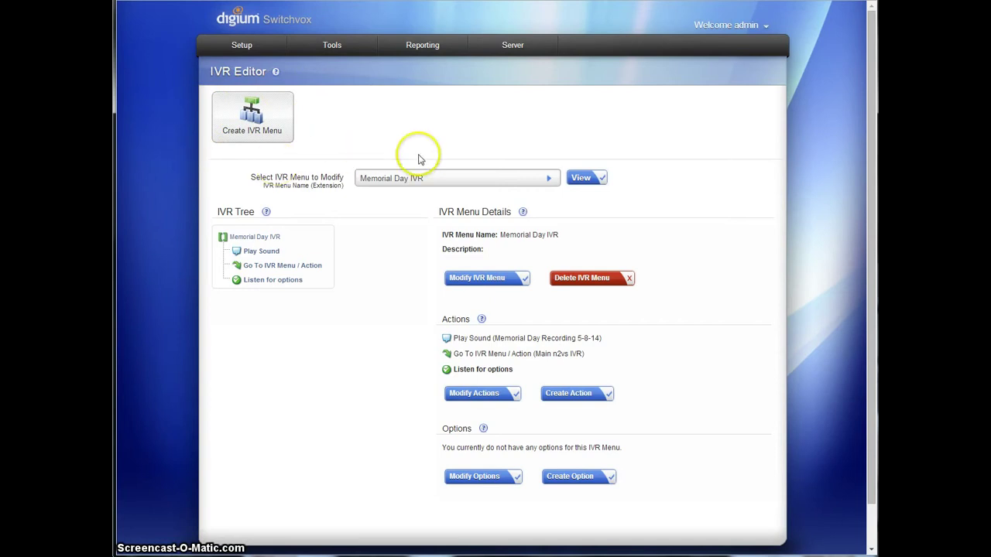
pyautogui.click(463, 177)
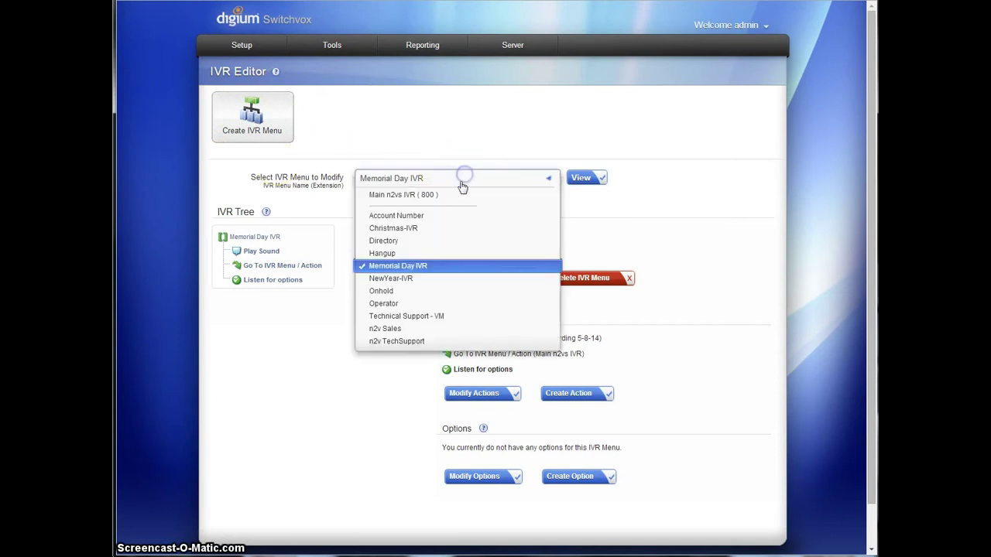
pyautogui.click(423, 192)
pyautogui.click(585, 178)
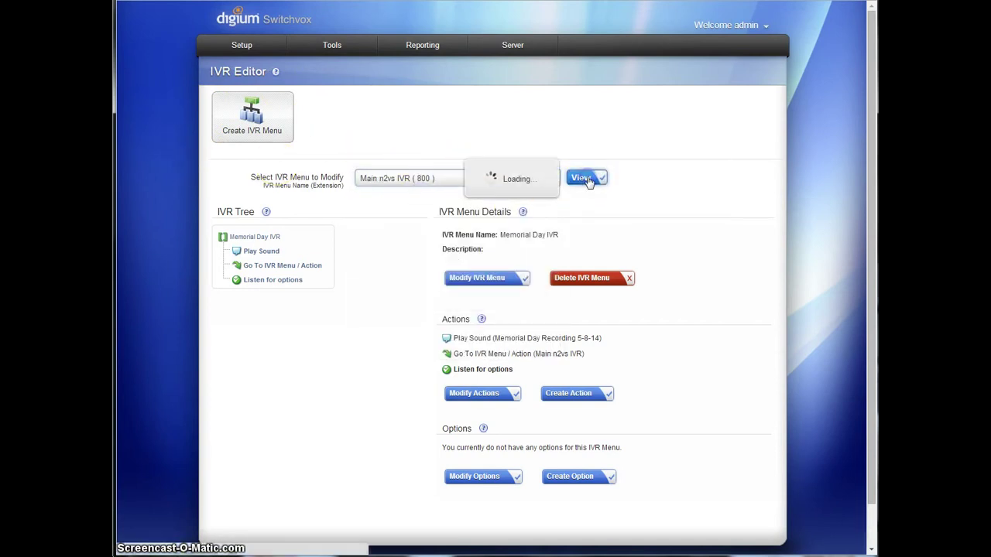
pyautogui.click(608, 181)
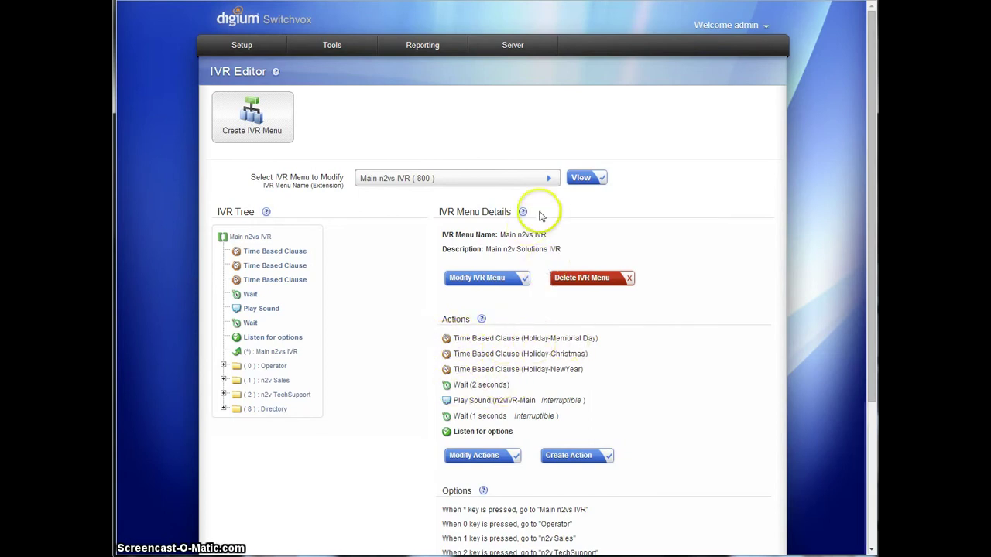
# Step: View Memorial Day IVR and highlight its Go To Main n2vs IVR action after Play Sound
pyautogui.click(478, 181)
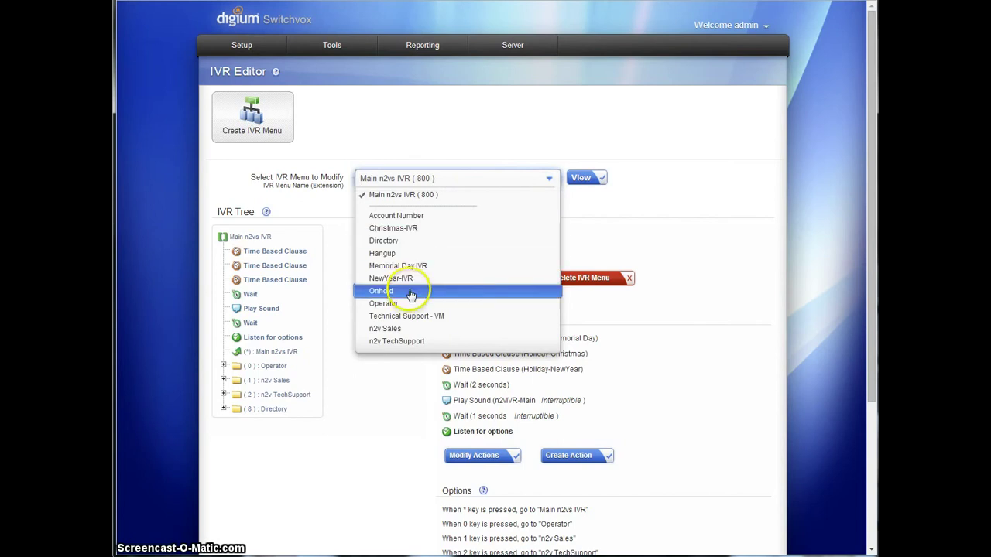
pyautogui.click(408, 264)
pyautogui.click(583, 183)
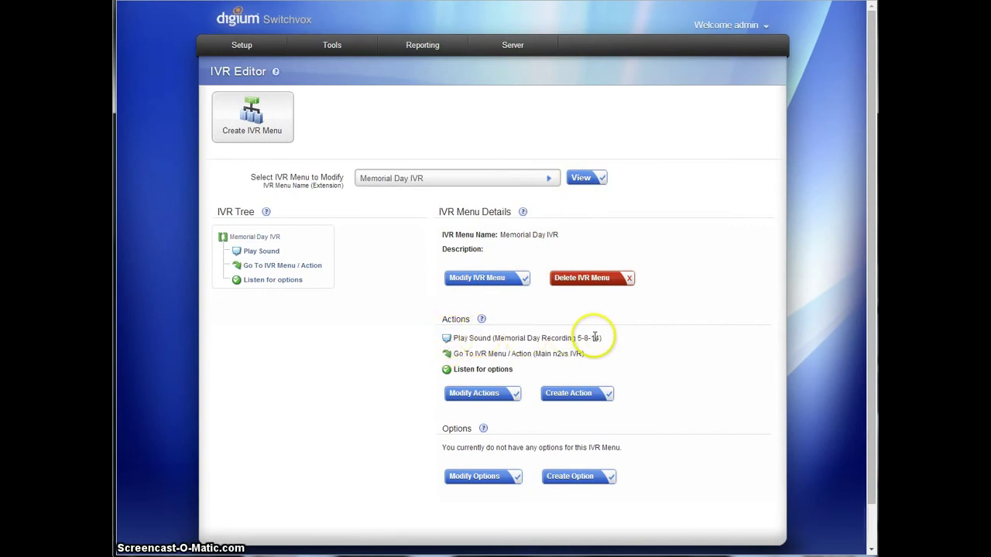
pyautogui.click(562, 341)
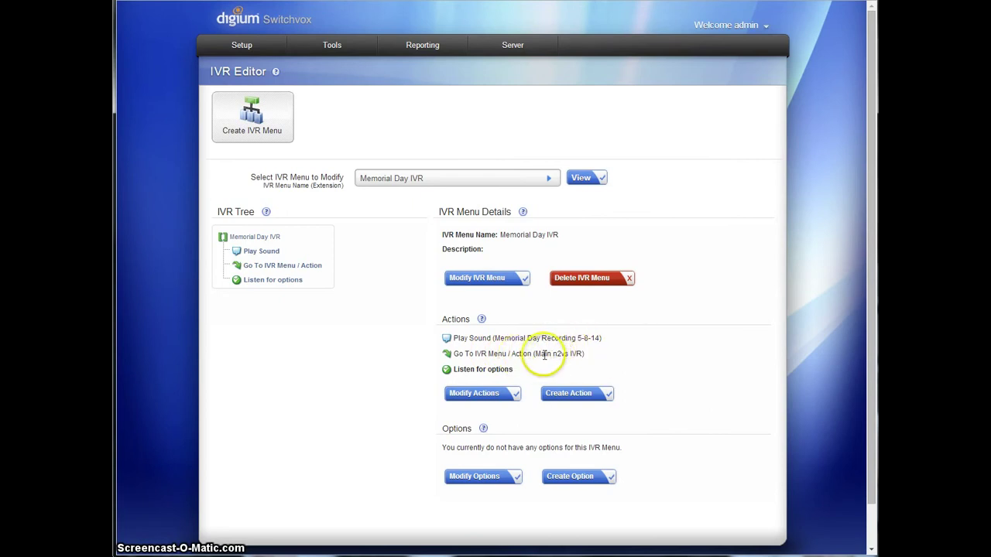
pyautogui.moveTo(581, 354); pyautogui.dragTo(631, 361)
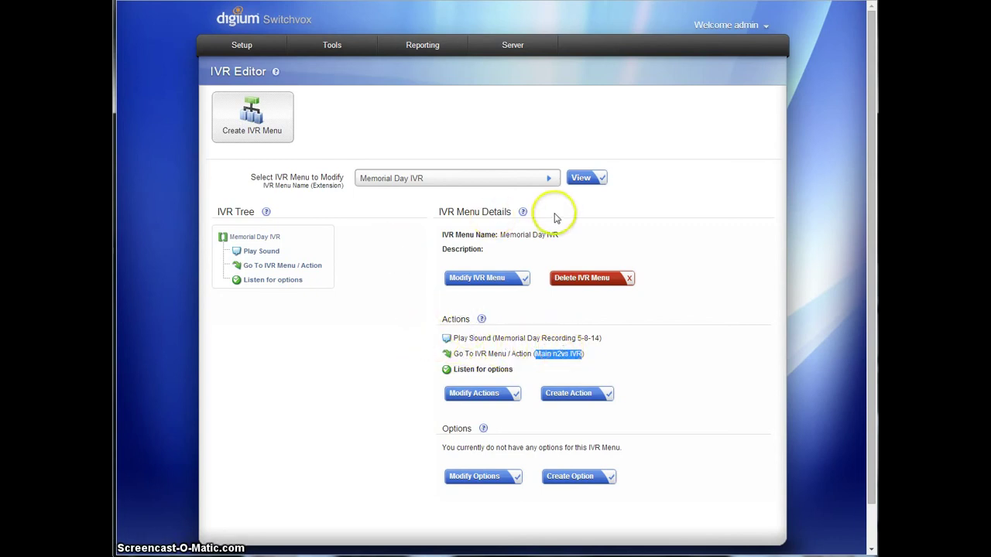
# Step: Reload Main n2vs IVR (800) in the editor and scan its actions list
pyautogui.click(545, 182)
pyautogui.click(496, 194)
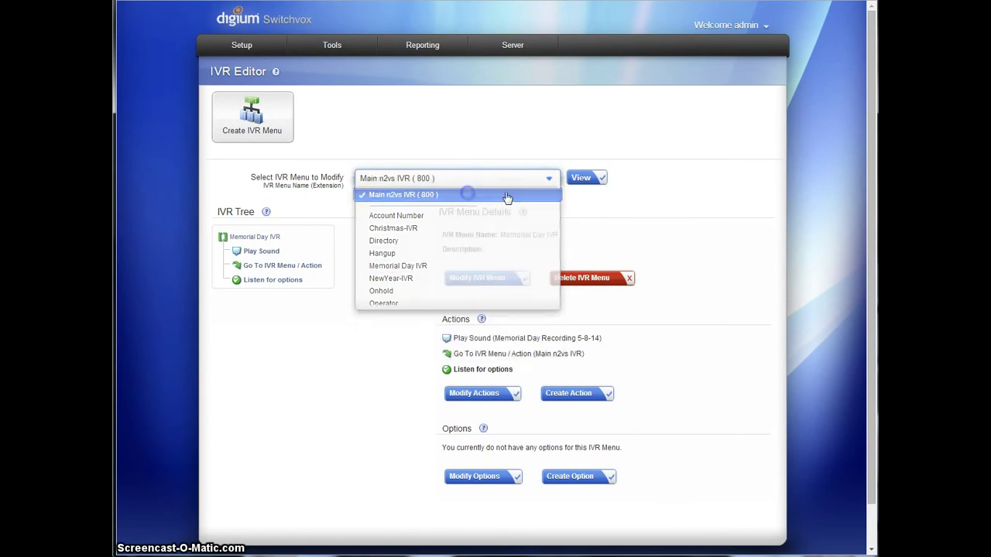
pyautogui.click(582, 182)
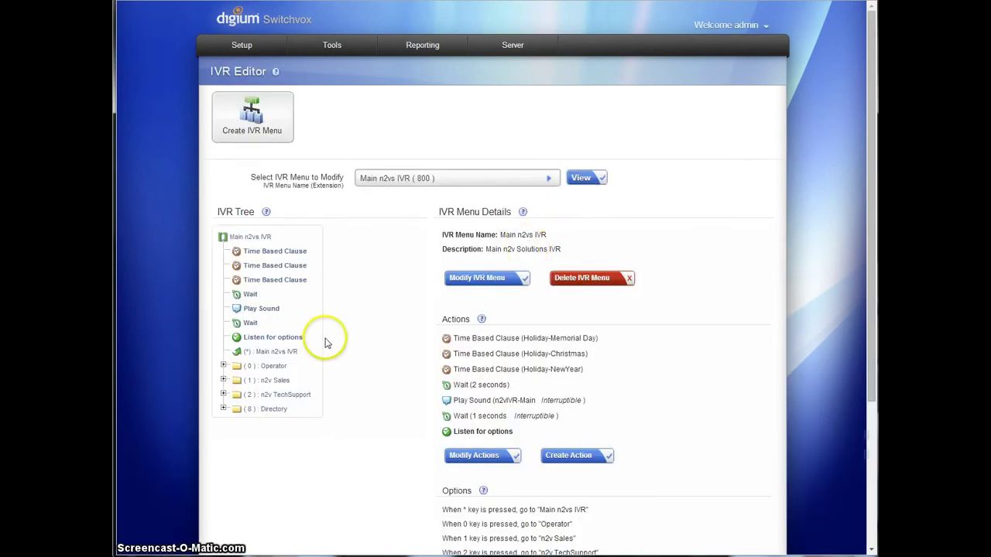
pyautogui.scroll(-5, 325, 339)
pyautogui.scroll(5, 325, 340)
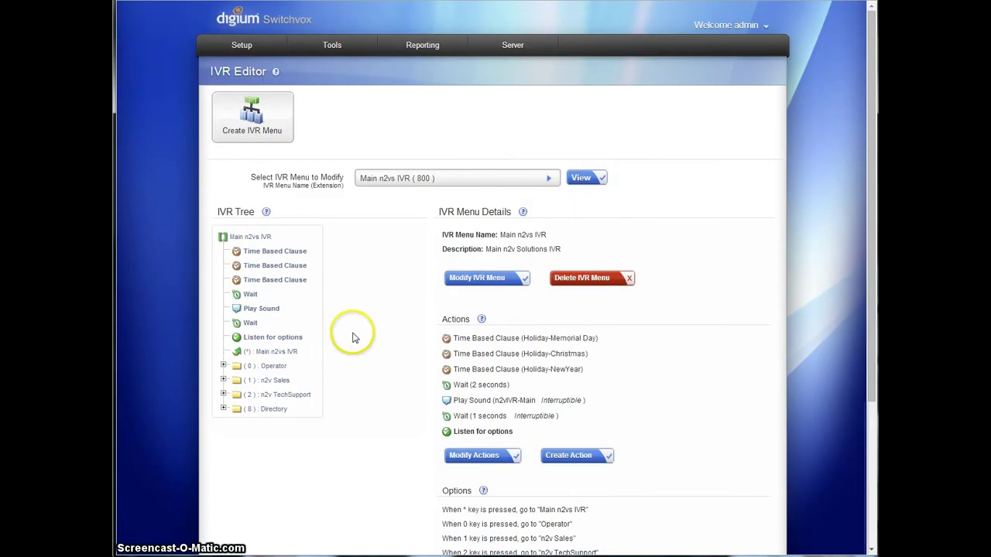